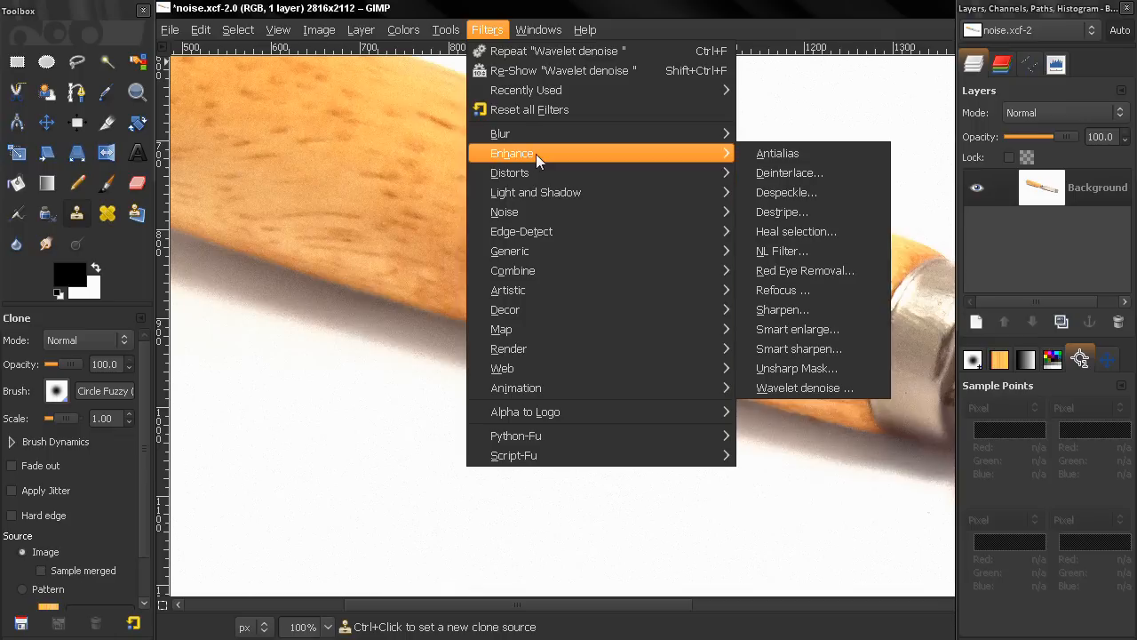
{"action": "mouse_move", "coordinate": [589, 211]}
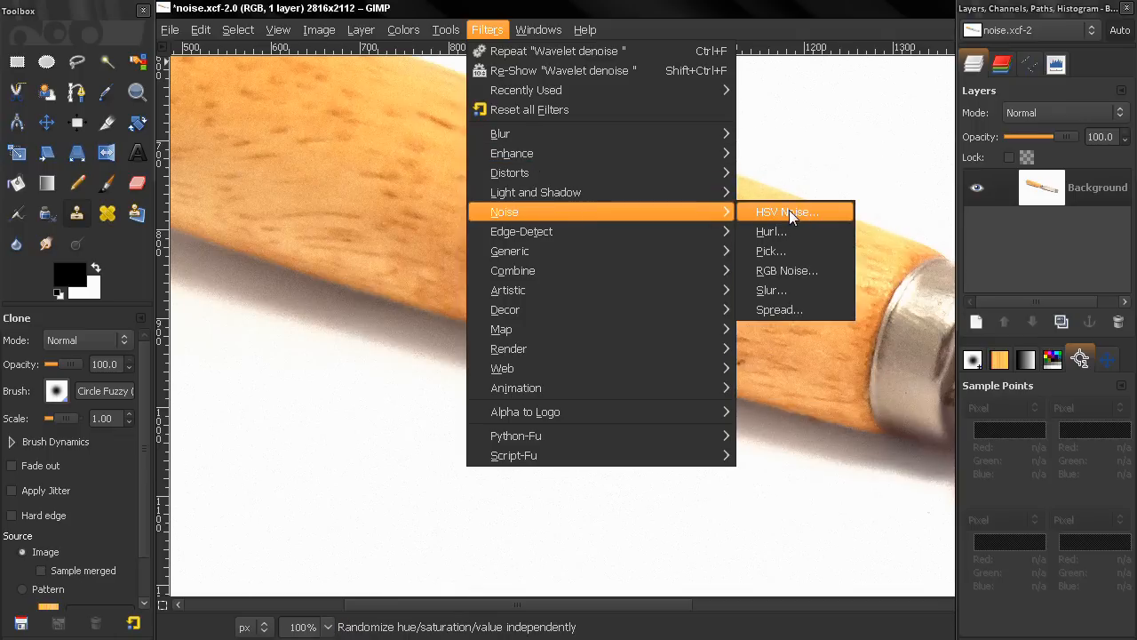
{"action": "left_click", "coordinate": [805, 14]}
{"action": "mouse_move", "coordinate": [503, 311]}
{"action": "left_mouse_down"}
{"action": "mouse_move", "coordinate": [556, 310]}
{"action": "mouse_move", "coordinate": [525, 312]}
{"action": "mouse_move", "coordinate": [555, 325]}
{"action": "left_mouse_up"}
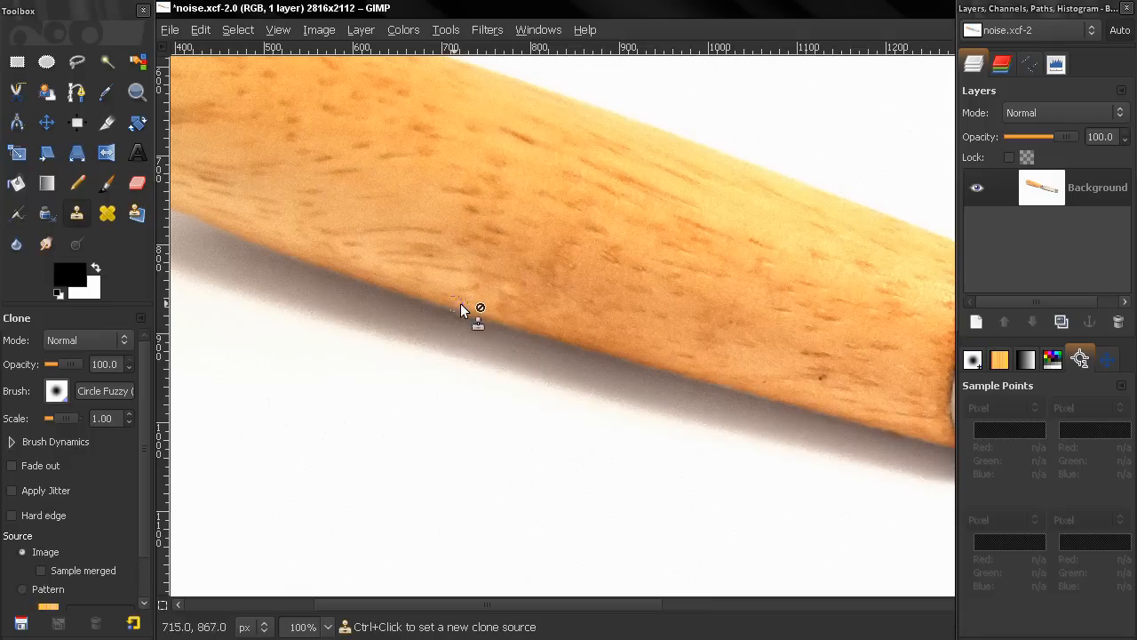
{"action": "left_click_drag", "start_coordinate": [443, 327], "coordinate": [468, 333]}
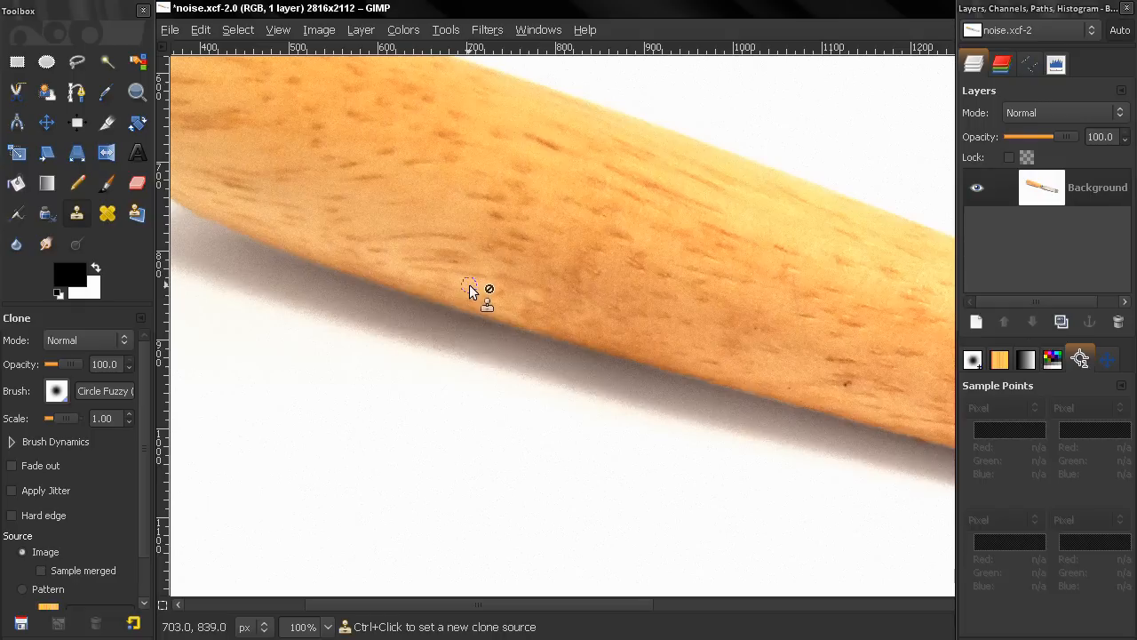
{"action": "left_click_drag", "start_coordinate": [470, 284], "coordinate": [470, 279]}
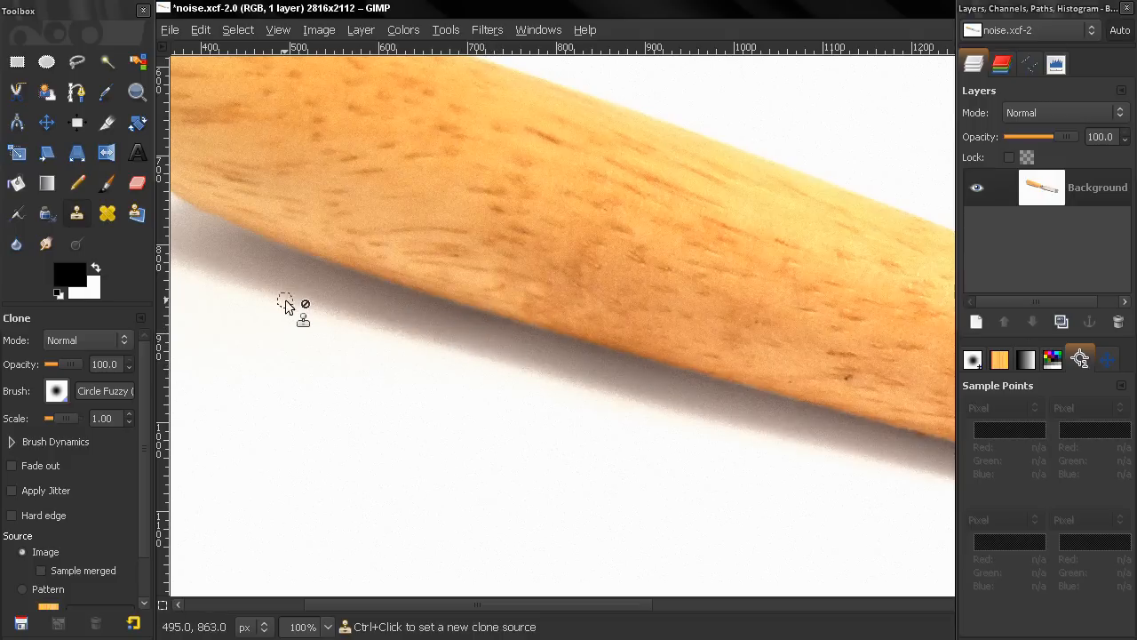
{"action": "left_click", "coordinate": [16, 244]}
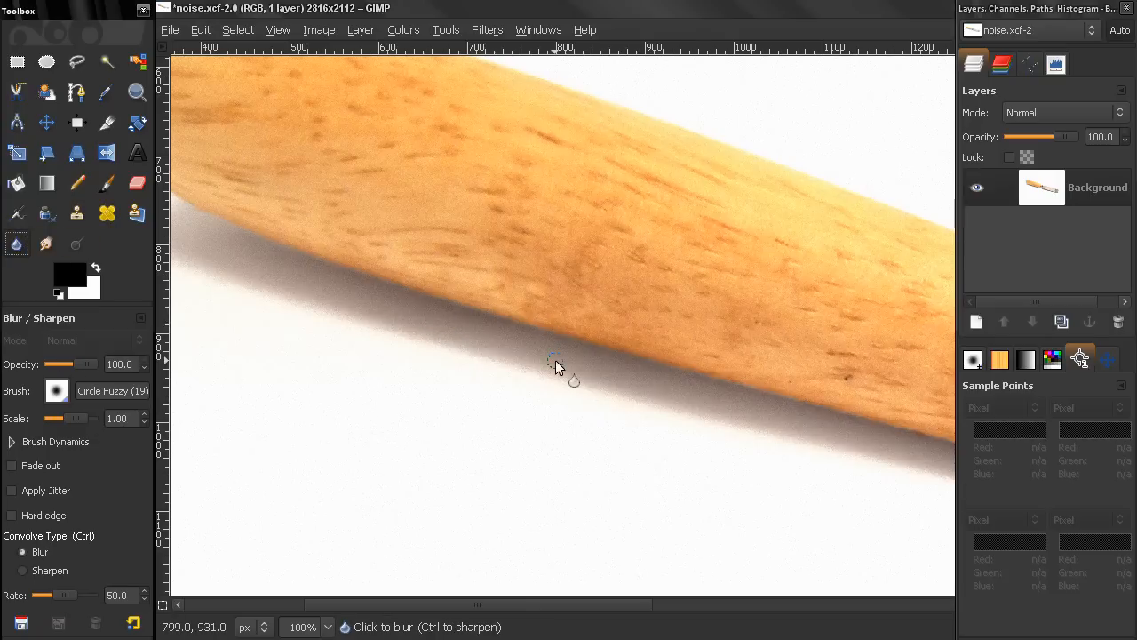
{"action": "left_click", "coordinate": [481, 31]}
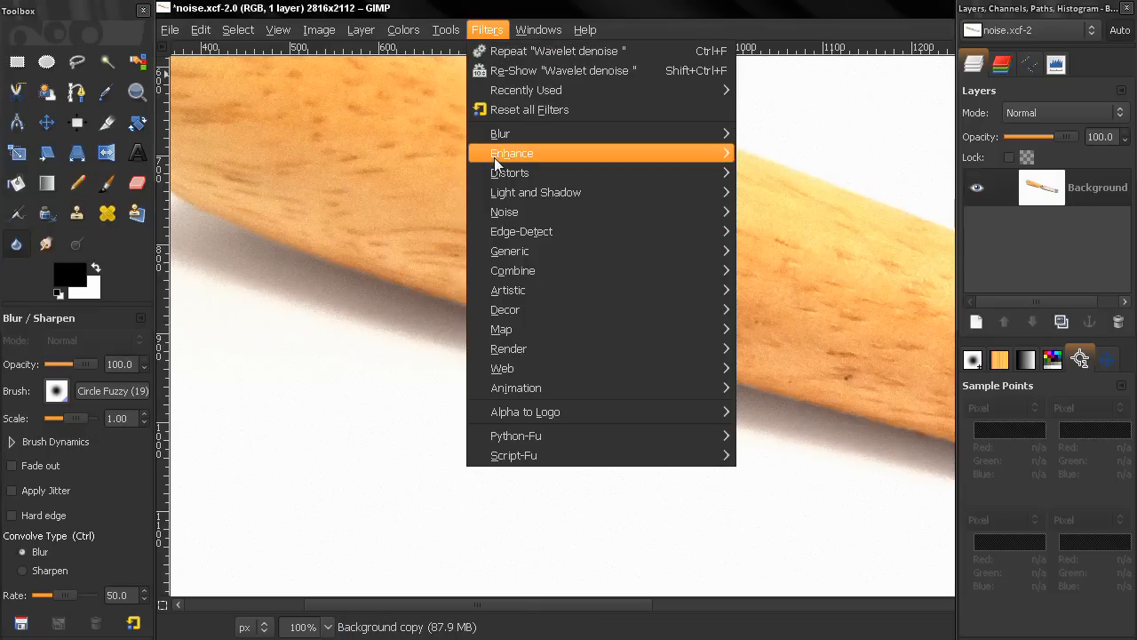
{"action": "mouse_move", "coordinate": [633, 137]}
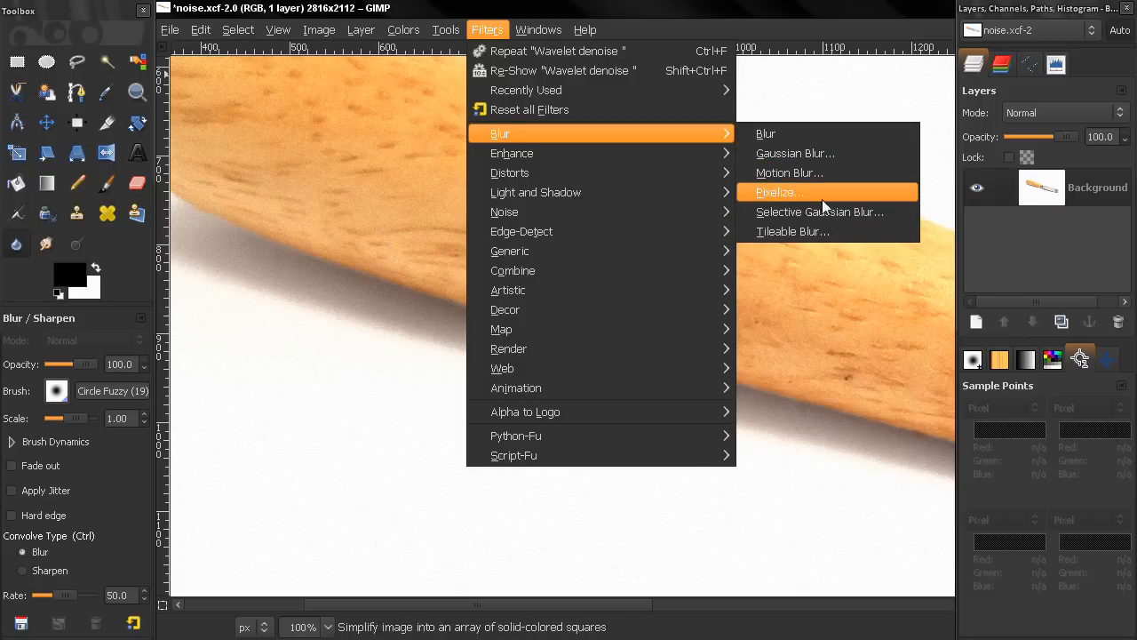
{"action": "left_click", "coordinate": [789, 9]}
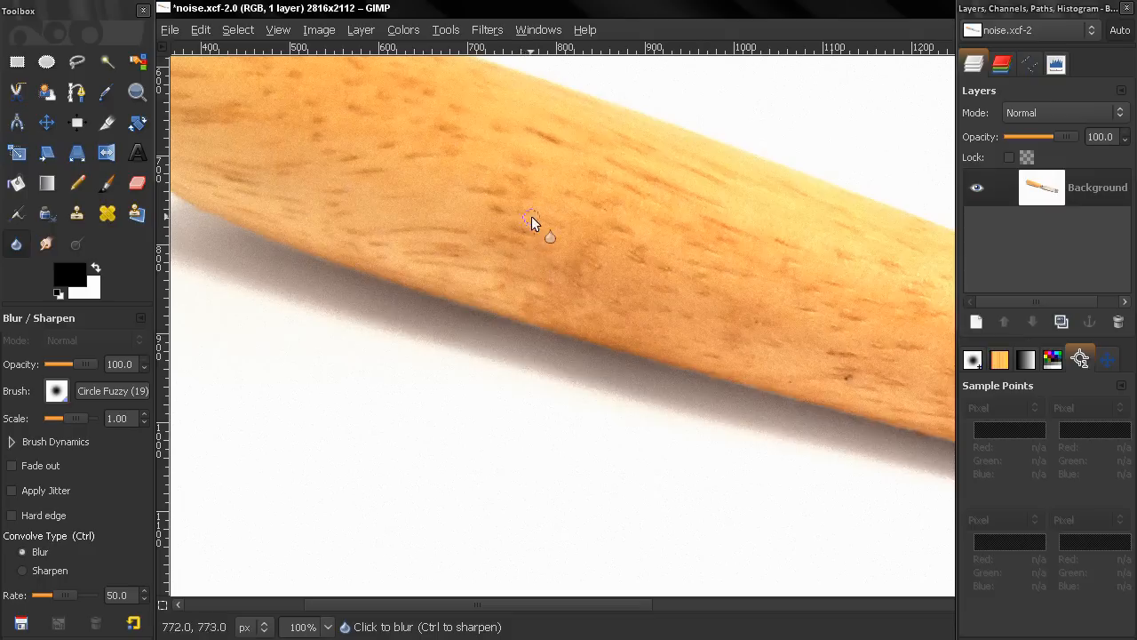
{"action": "left_click", "coordinate": [484, 31]}
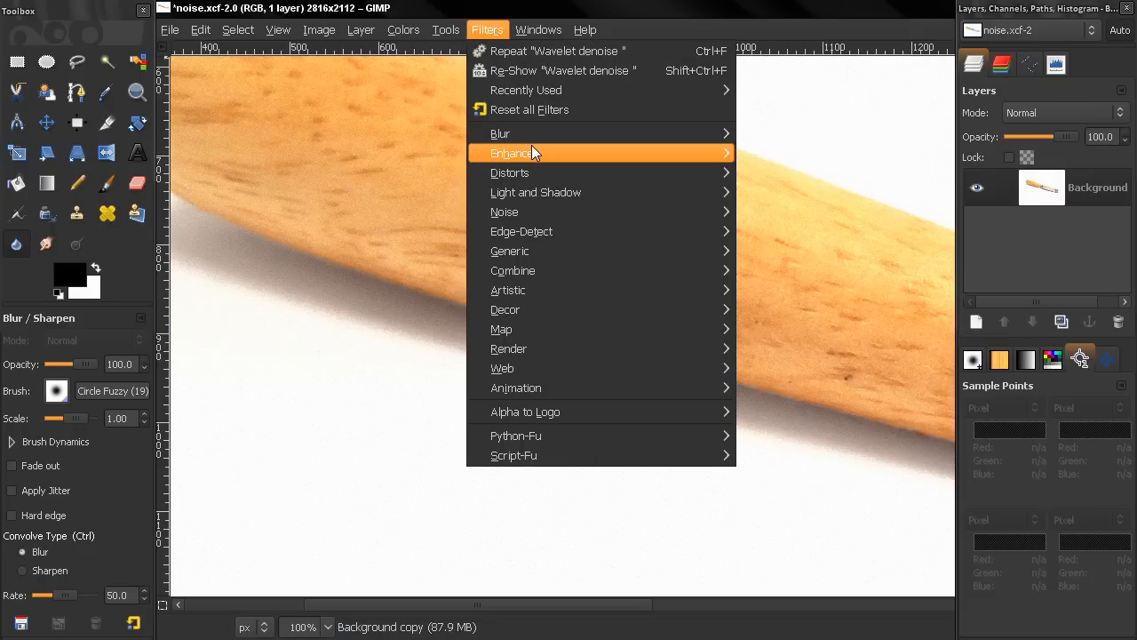
{"action": "mouse_move", "coordinate": [532, 147]}
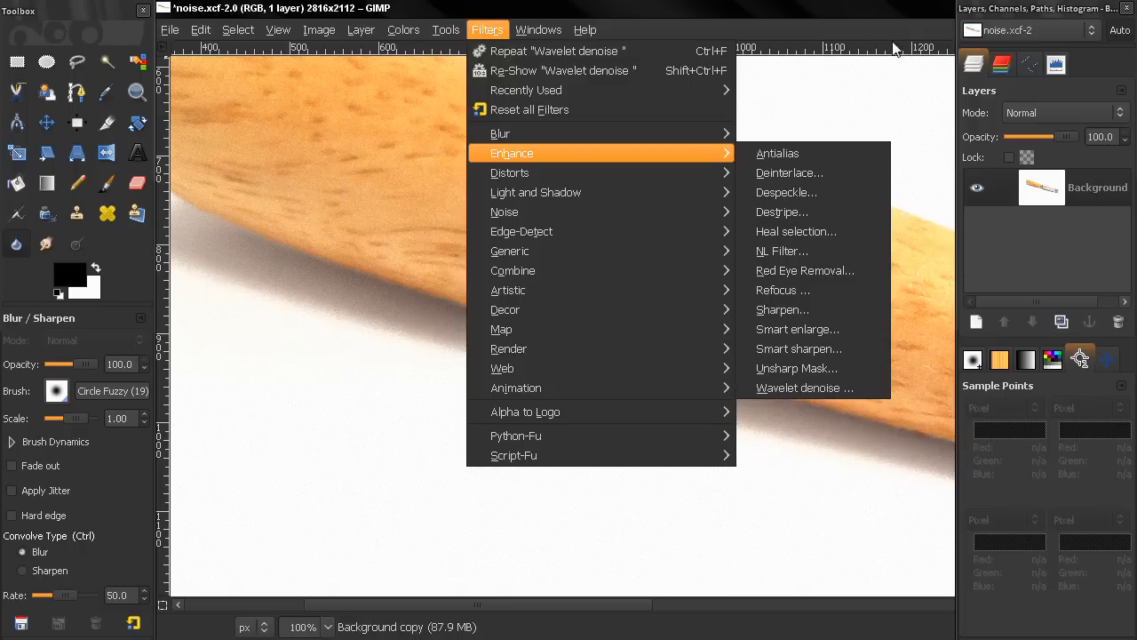
{"action": "left_click", "coordinate": [845, 6]}
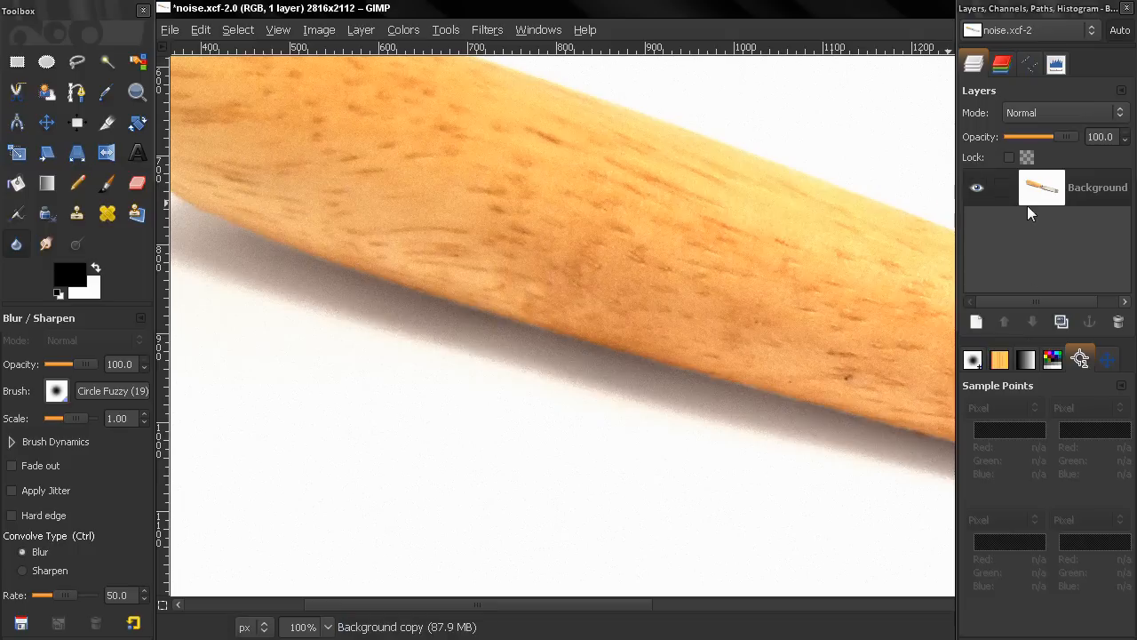
Duplicate the Background layer twice and select the middle copy.
{"action": "left_click", "coordinate": [1061, 321]}
{"action": "left_click", "coordinate": [1061, 322]}
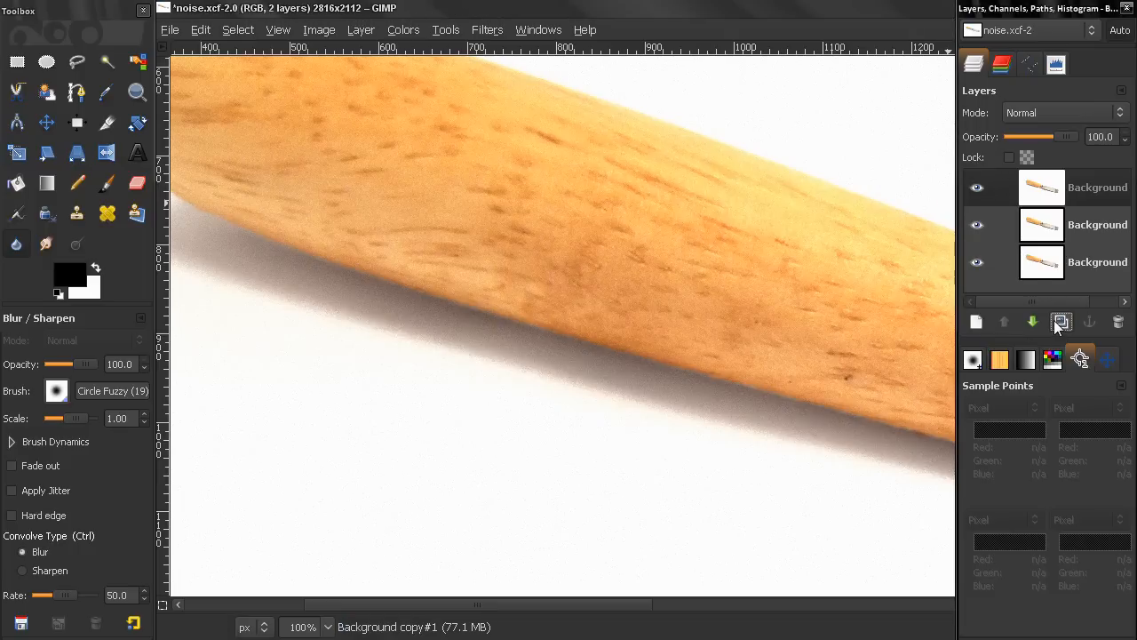
{"action": "left_click", "coordinate": [1036, 242]}
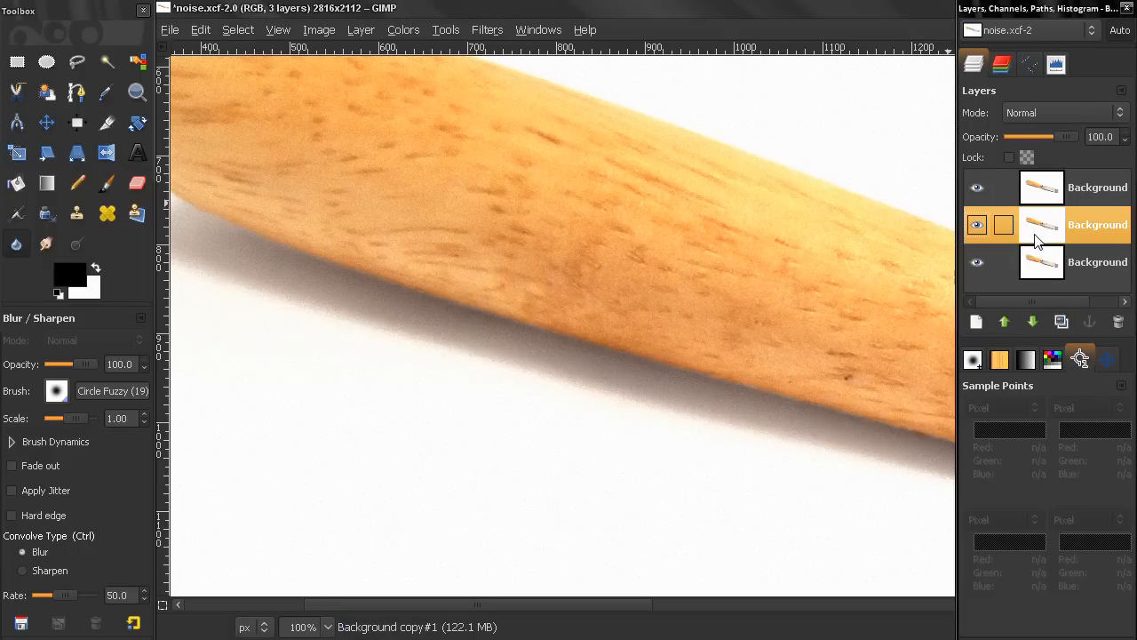
Start the Wavelet denoise filter on the middle layer and preview all channels around the handle's lower edge and shadow.
{"action": "left_click", "coordinate": [480, 33]}
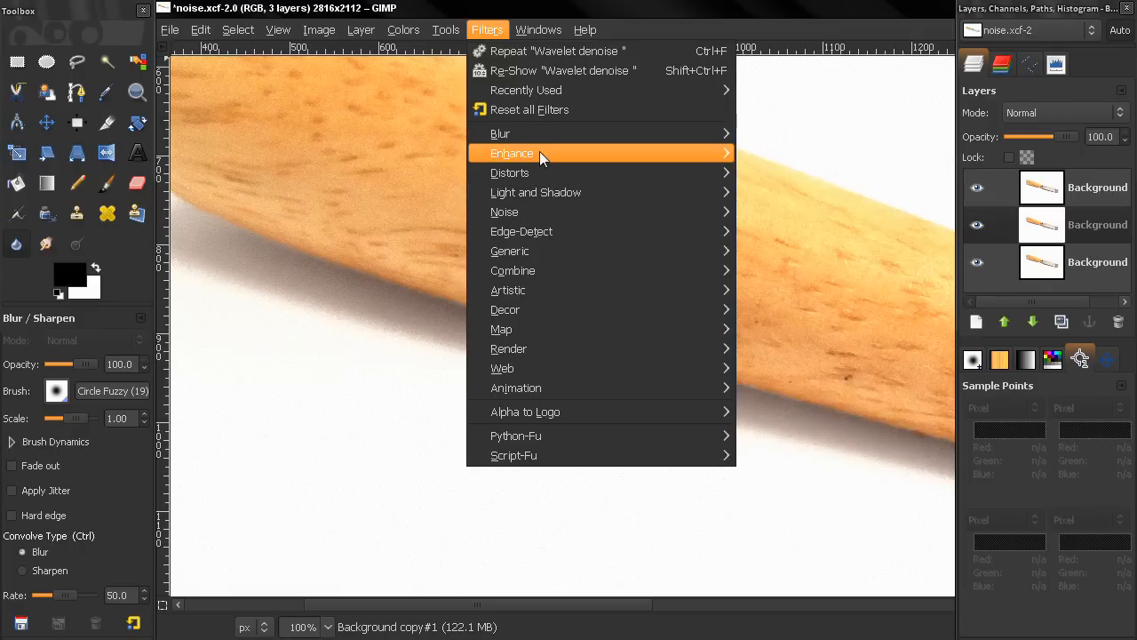
{"action": "left_click", "coordinate": [762, 385]}
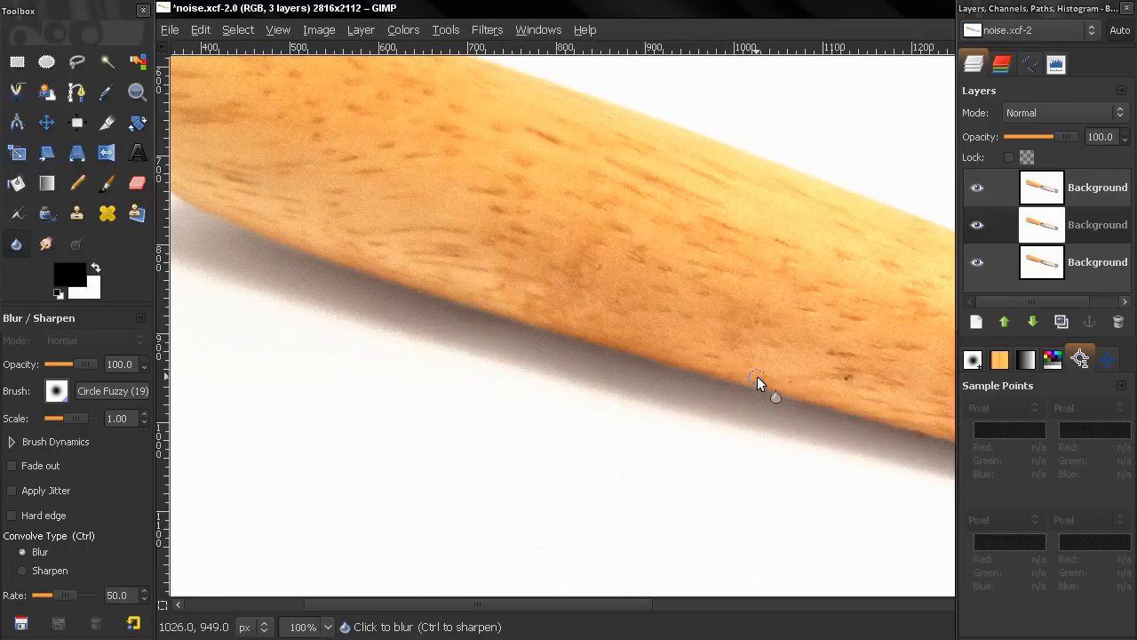
{"action": "left_click_drag", "start_coordinate": [632, 235], "coordinate": [659, 191]}
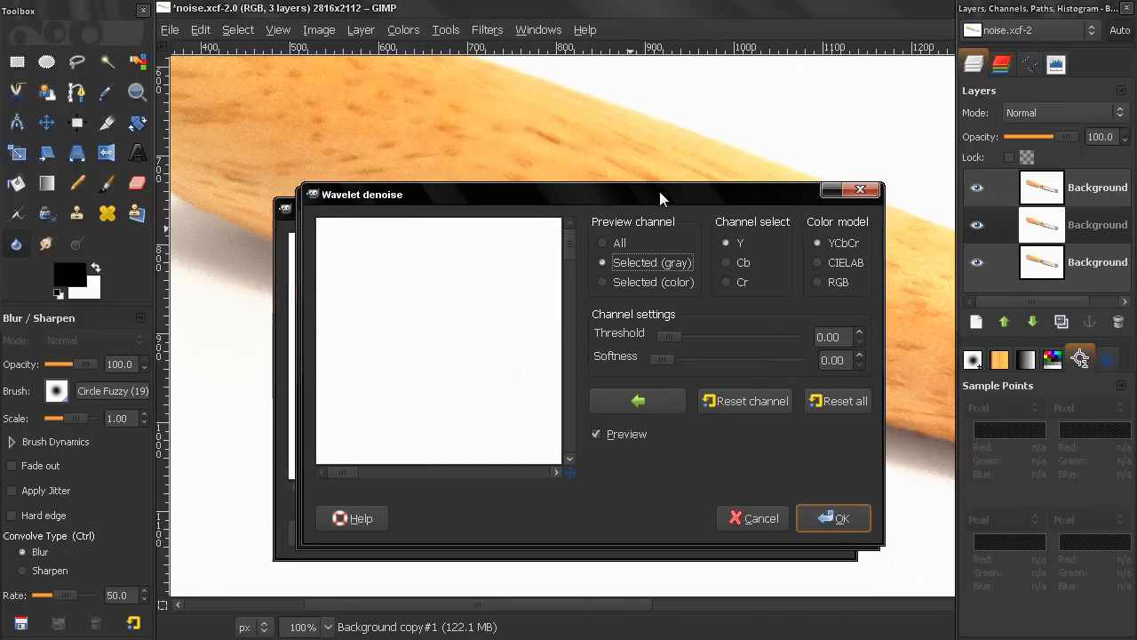
{"action": "left_click", "coordinate": [600, 244]}
{"action": "mouse_move", "coordinate": [571, 472]}
{"action": "left_mouse_down"}
{"action": "mouse_move", "coordinate": [596, 490]}
{"action": "mouse_move", "coordinate": [564, 473]}
{"action": "left_mouse_up"}
{"action": "left_click_drag", "start_coordinate": [455, 361], "coordinate": [526, 388]}
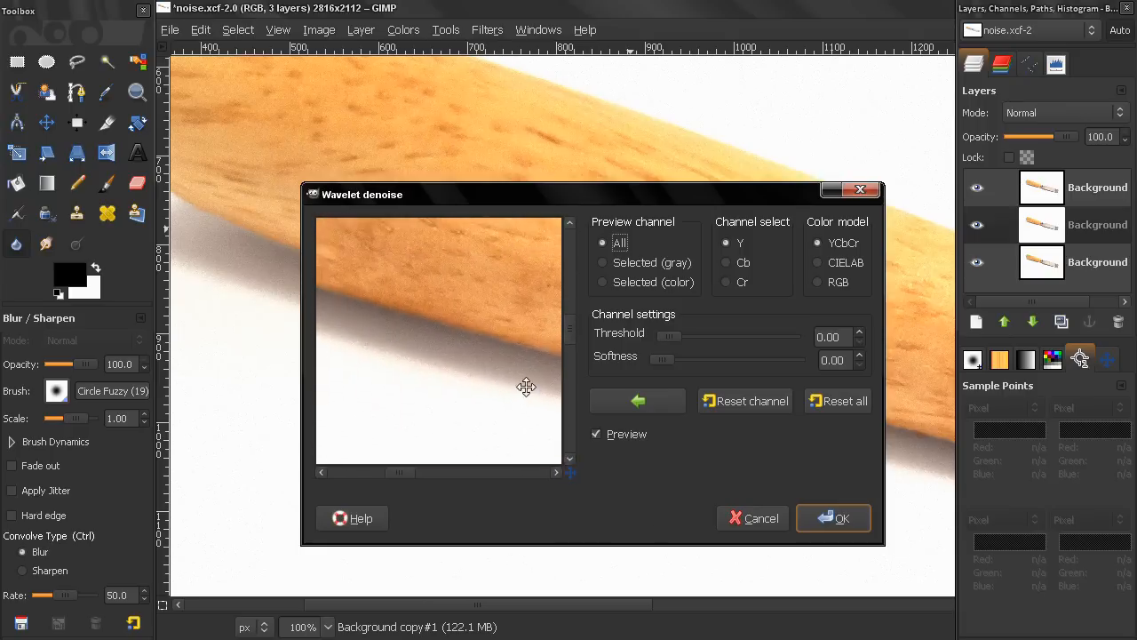
{"action": "left_click_drag", "start_coordinate": [412, 348], "coordinate": [446, 355]}
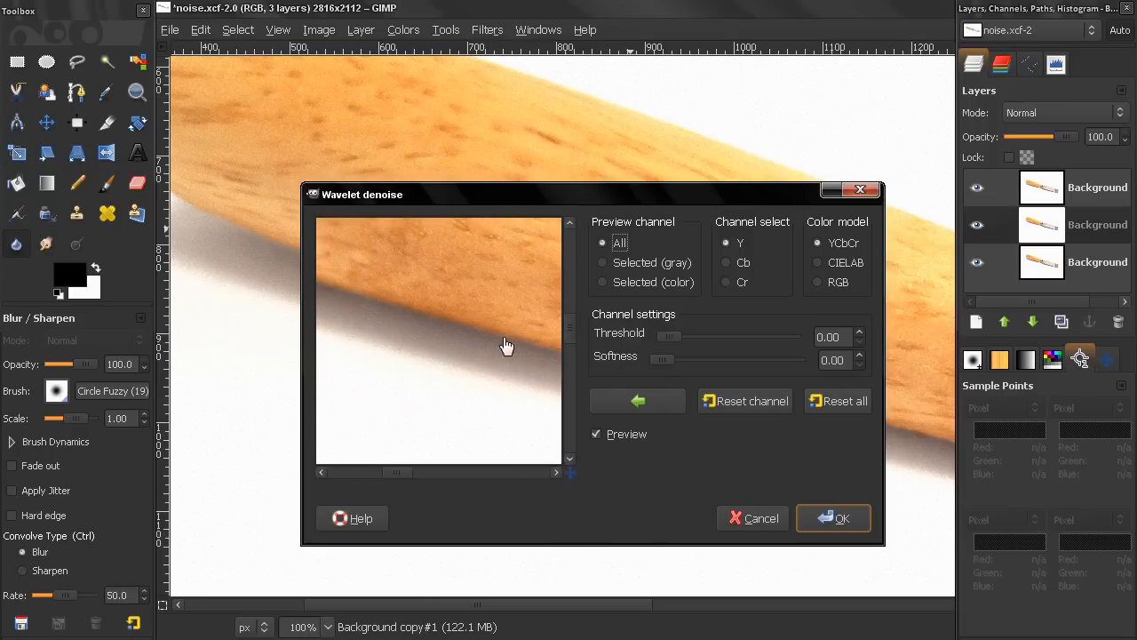
Apply Wavelet denoise to the Y channel with a threshold of 0.75 and a softness of 0.07.
{"action": "left_click_drag", "start_coordinate": [665, 335], "coordinate": [676, 337]}
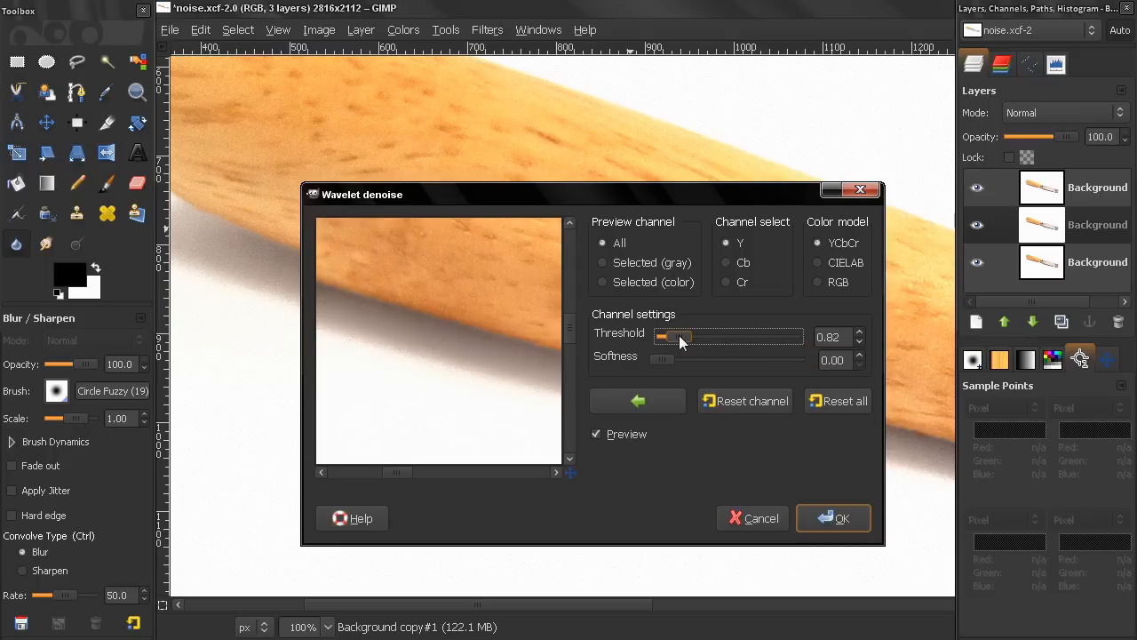
{"action": "left_click_drag", "start_coordinate": [680, 338], "coordinate": [678, 338]}
{"action": "left_click_drag", "start_coordinate": [660, 359], "coordinate": [672, 362]}
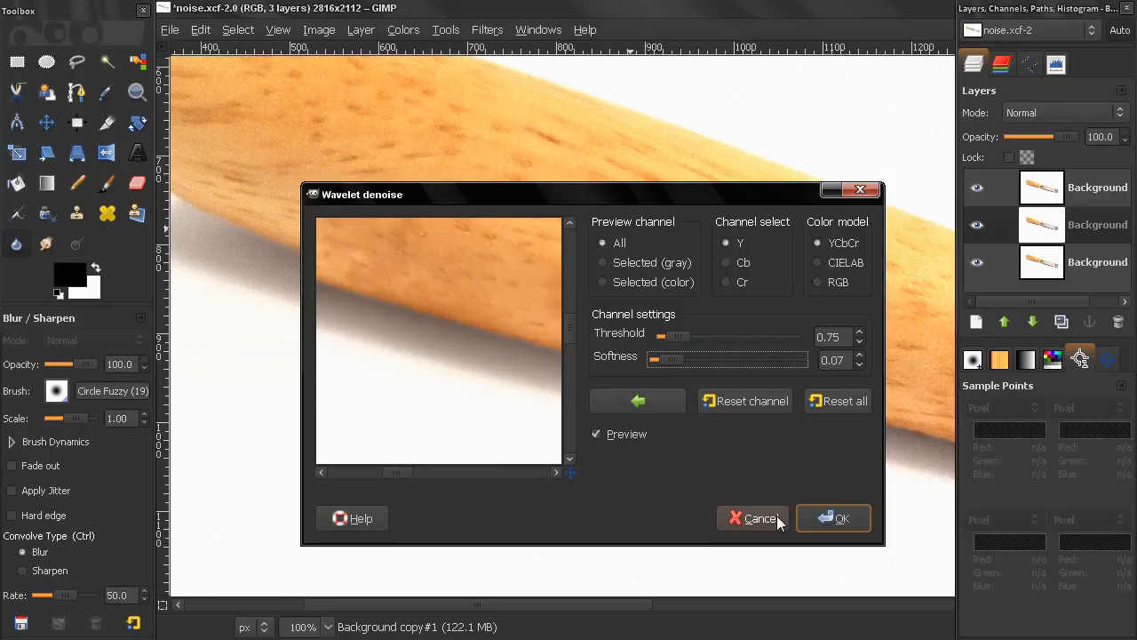
{"action": "left_click", "coordinate": [813, 518]}
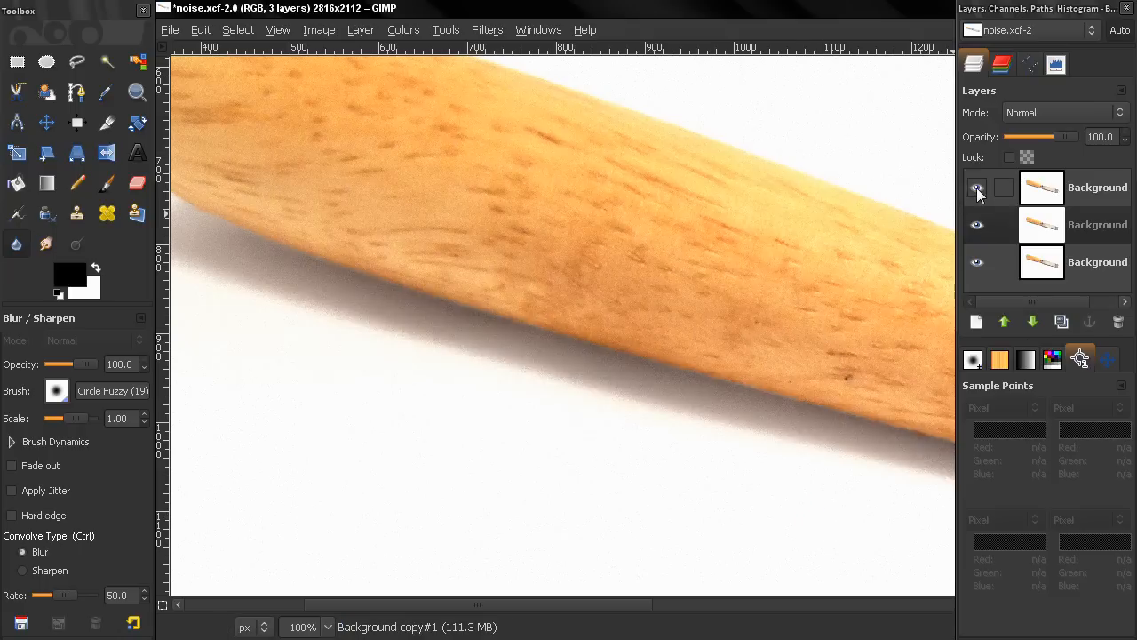
Hide the top layer temporarily to examine the denoised handle and shadow at several zoom levels, and restore its visibility.
{"action": "left_click", "coordinate": [976, 188]}
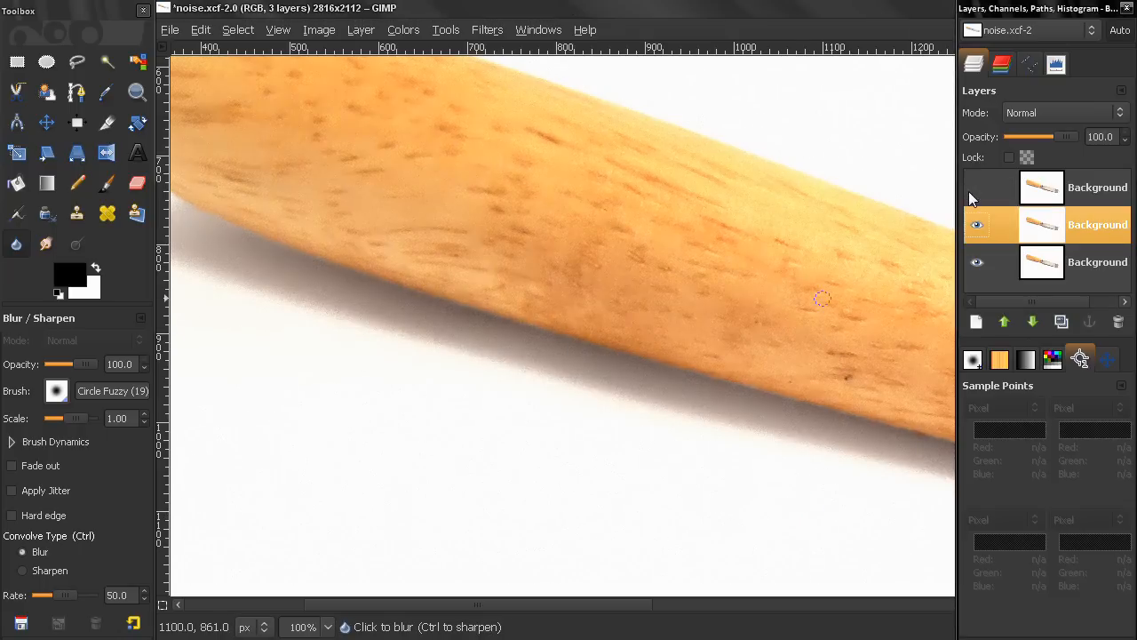
{"action": "left_click_drag", "start_coordinate": [484, 300], "coordinate": [500, 343]}
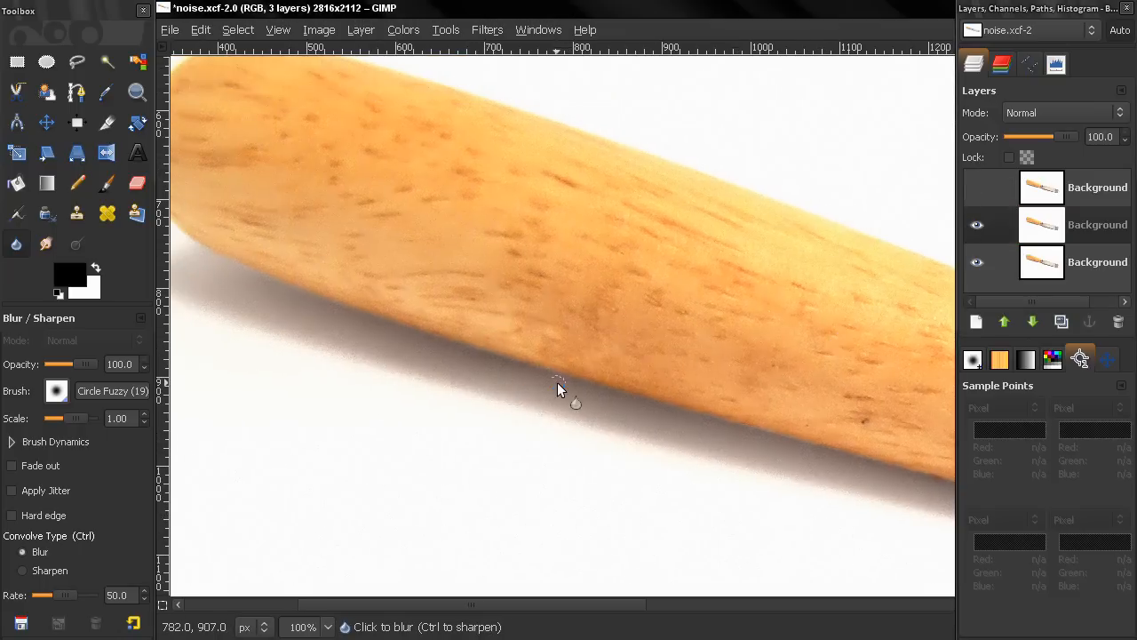
{"action": "left_click_drag", "start_coordinate": [557, 381], "coordinate": [523, 353]}
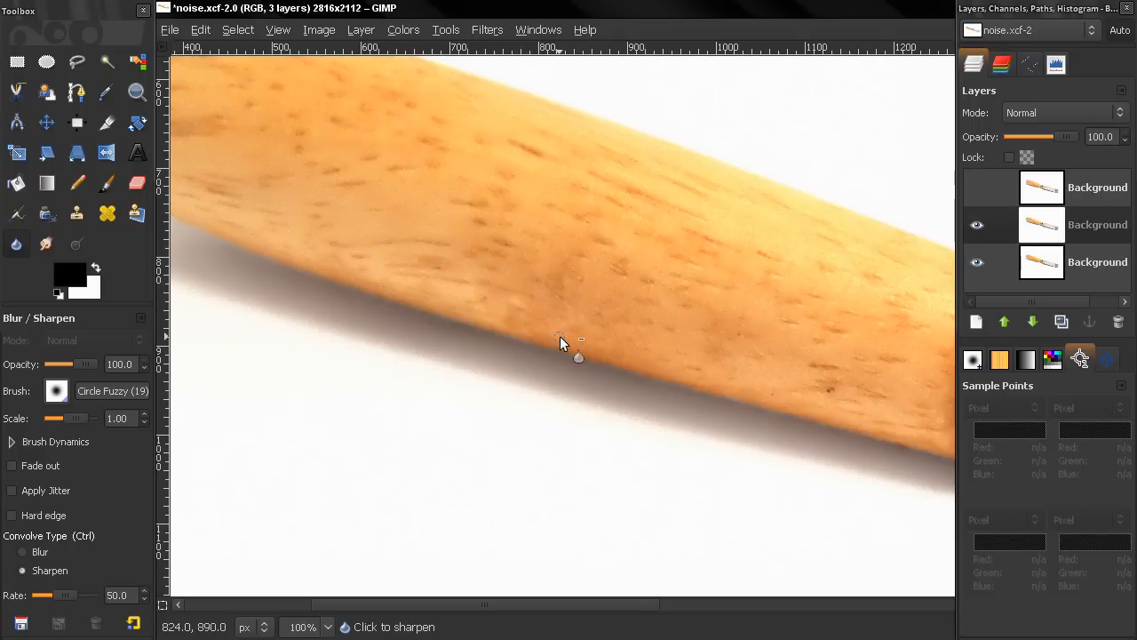
{"action": "scroll", "coordinate": [560, 343], "scroll_direction": "down", "scroll_amount": 2}
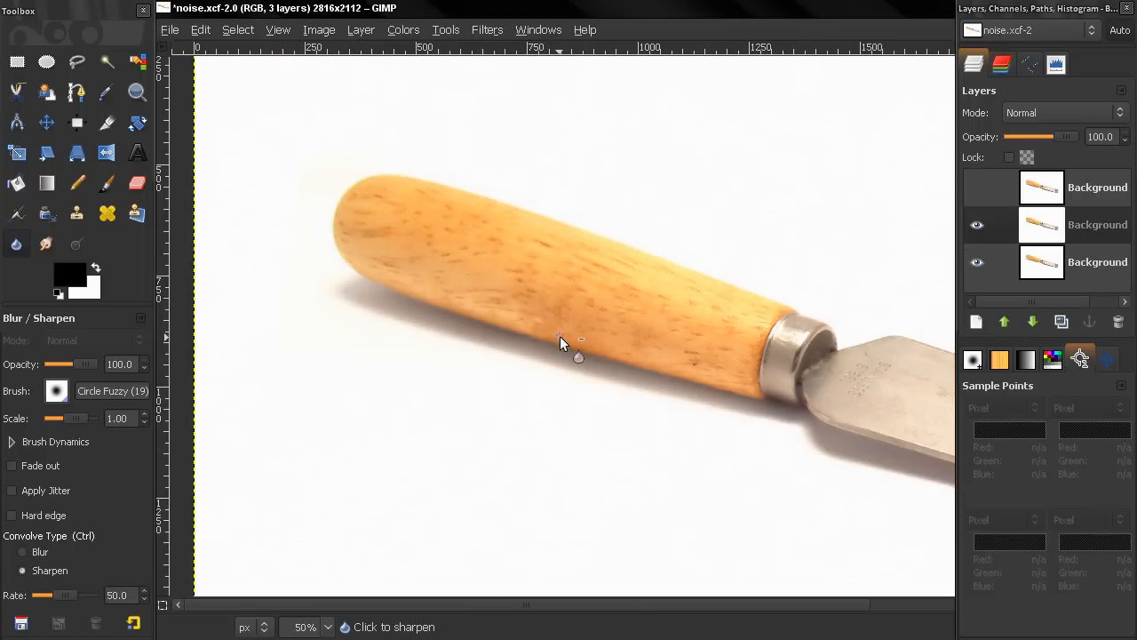
{"action": "scroll", "coordinate": [560, 338], "scroll_direction": "up", "scroll_amount": 1}
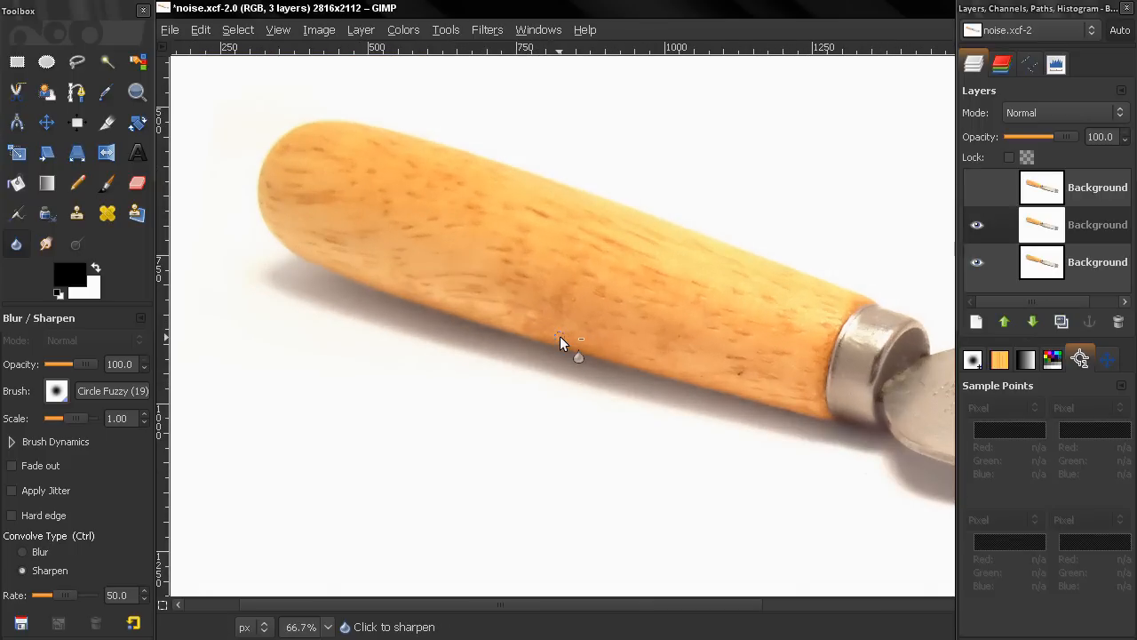
{"action": "scroll", "coordinate": [560, 342], "scroll_direction": "up", "scroll_amount": 1}
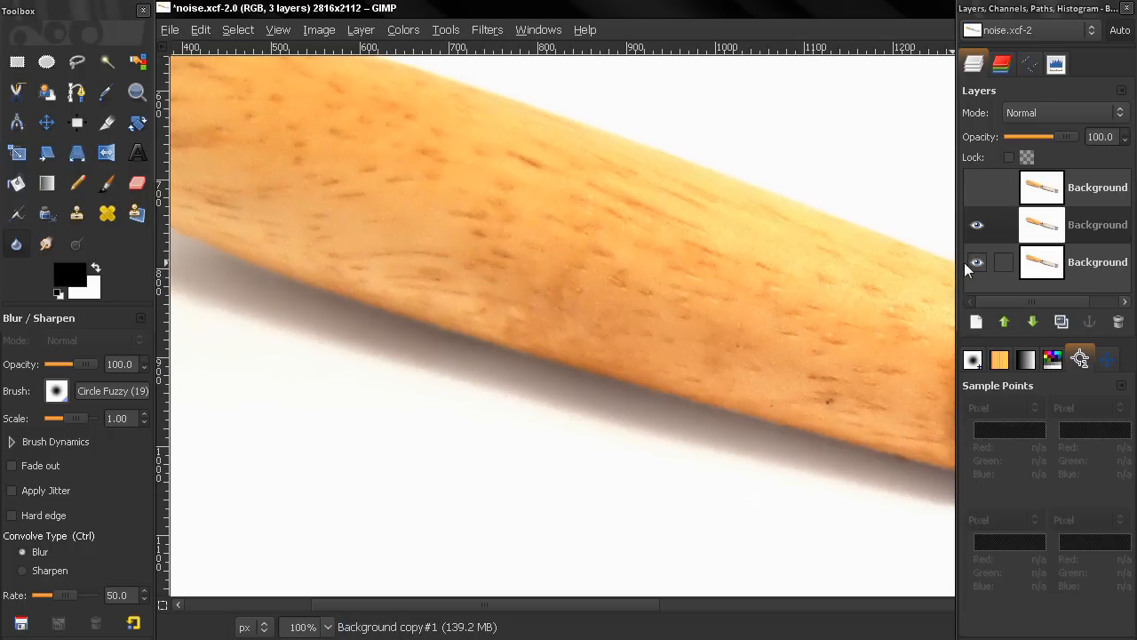
{"action": "left_click", "coordinate": [976, 188]}
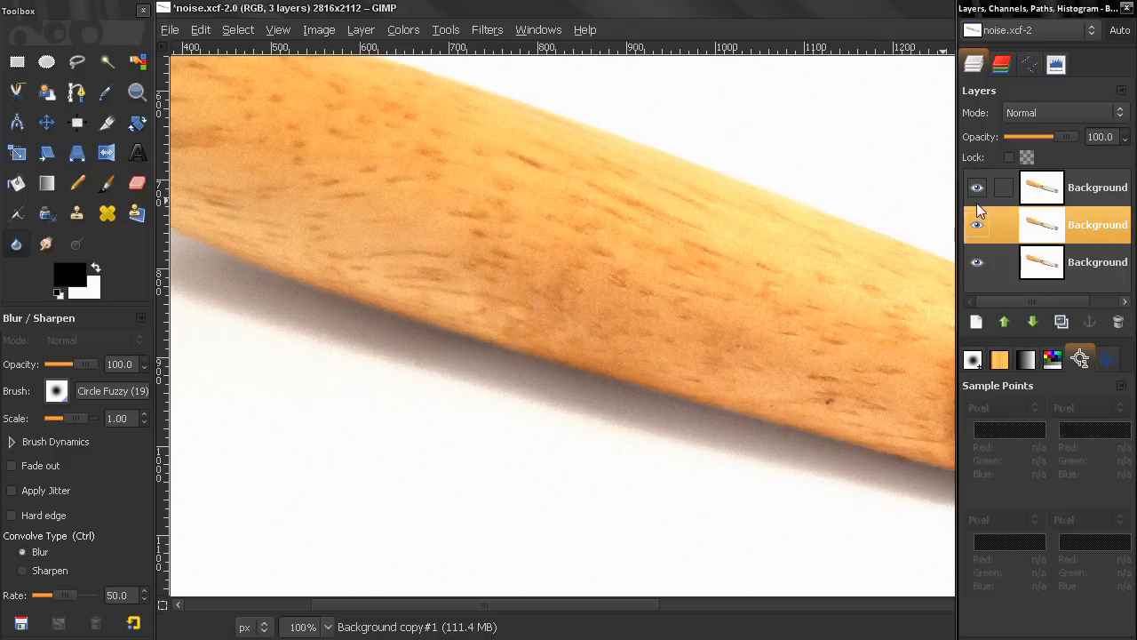
Set the Clone tool's alignment to Registered.
{"action": "left_click", "coordinate": [77, 213]}
{"action": "scroll", "coordinate": [144, 553], "scroll_direction": "down", "scroll_amount": 2}
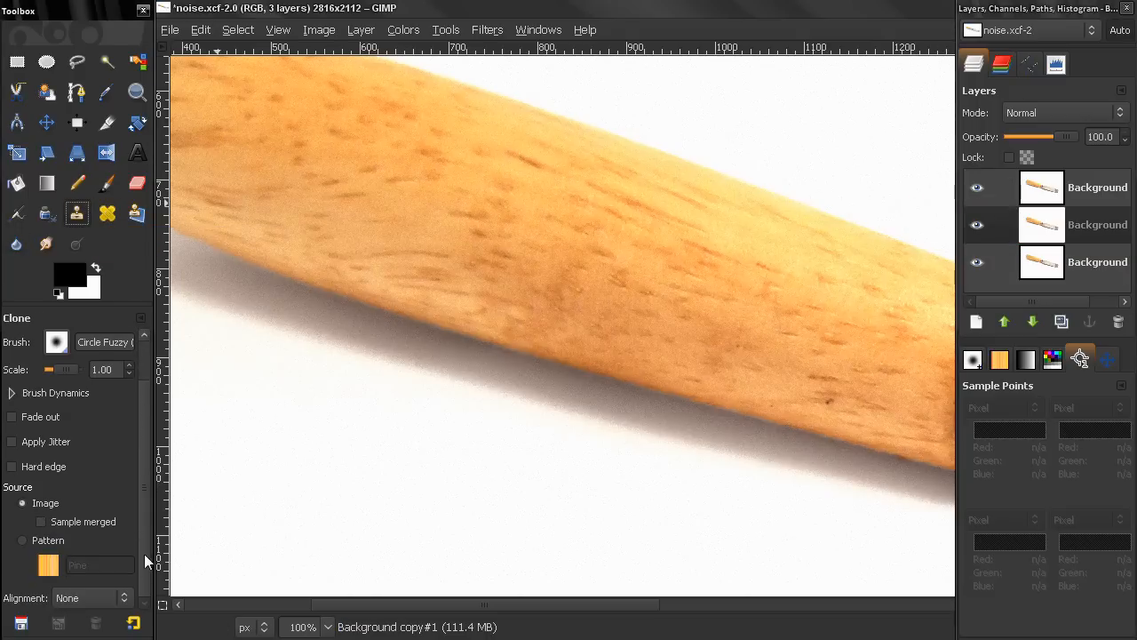
{"action": "left_click", "coordinate": [90, 598]}
{"action": "left_click", "coordinate": [89, 597]}
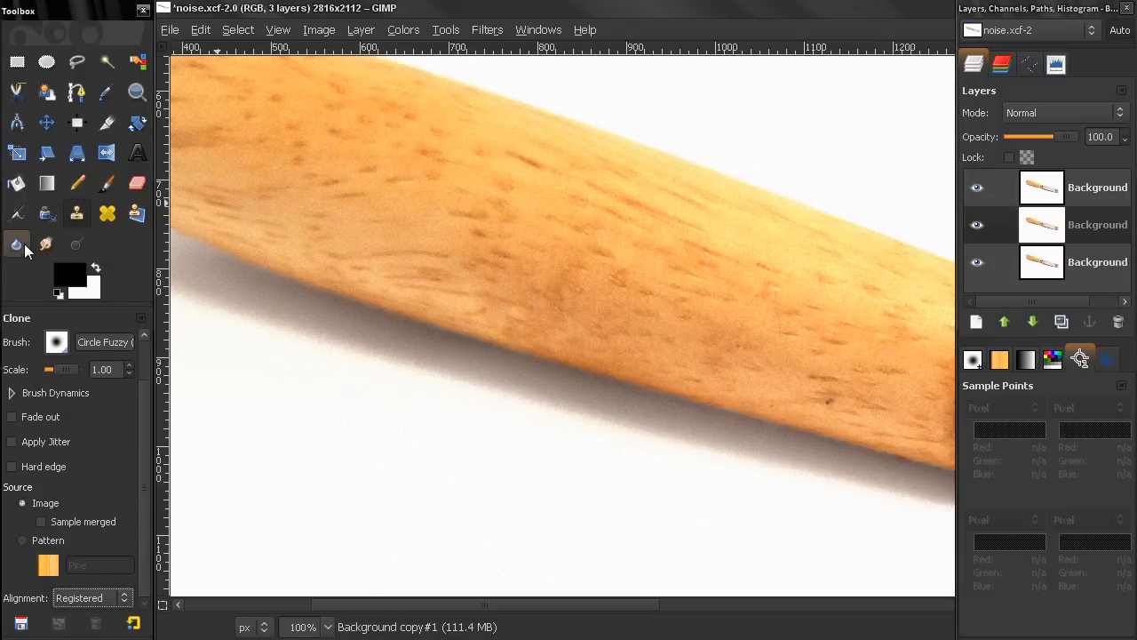
{"action": "left_click", "coordinate": [16, 244]}
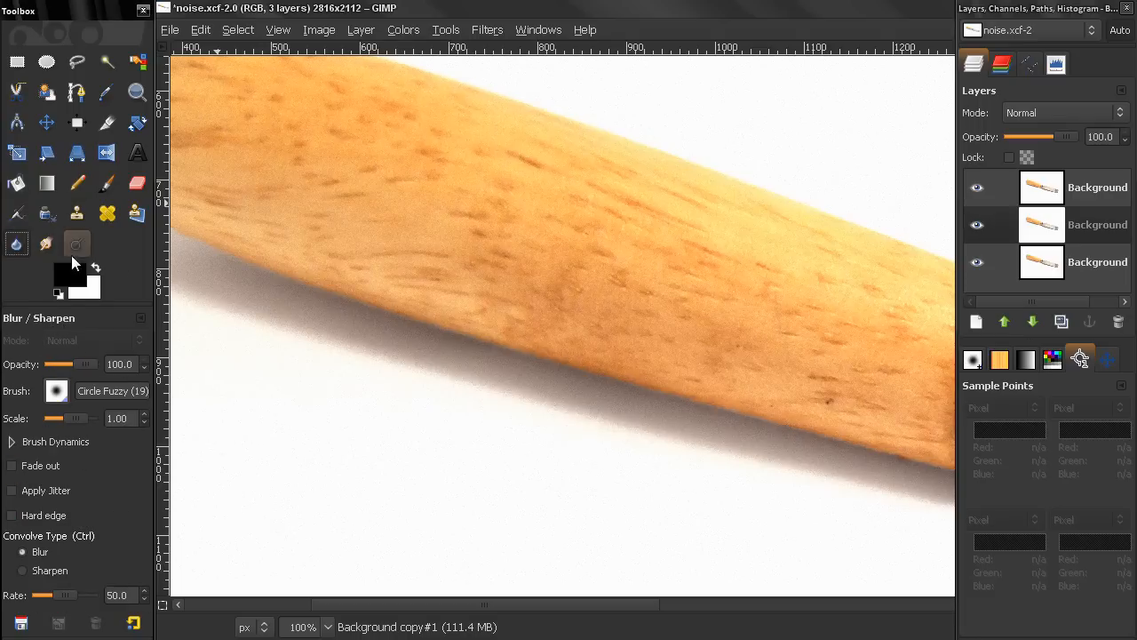
Enlarge the Clone tool's brush to a scale of 4.11.
{"action": "left_click", "coordinate": [79, 221]}
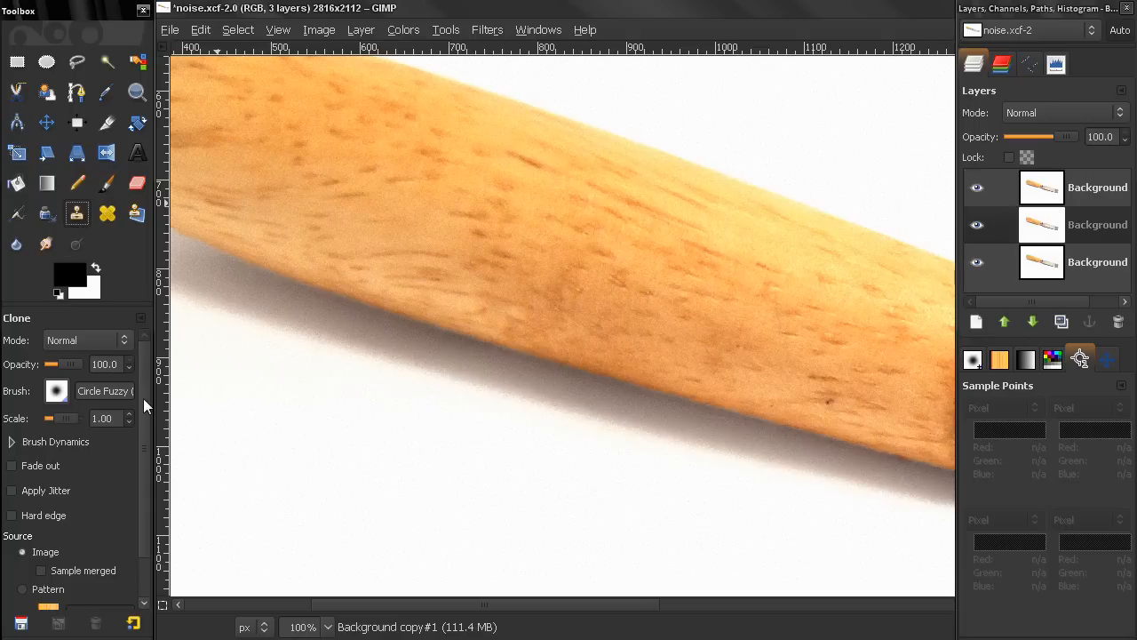
{"action": "scroll", "coordinate": [144, 398], "scroll_direction": "down", "scroll_amount": 2}
{"action": "scroll", "coordinate": [147, 479], "scroll_direction": "up", "scroll_amount": 2}
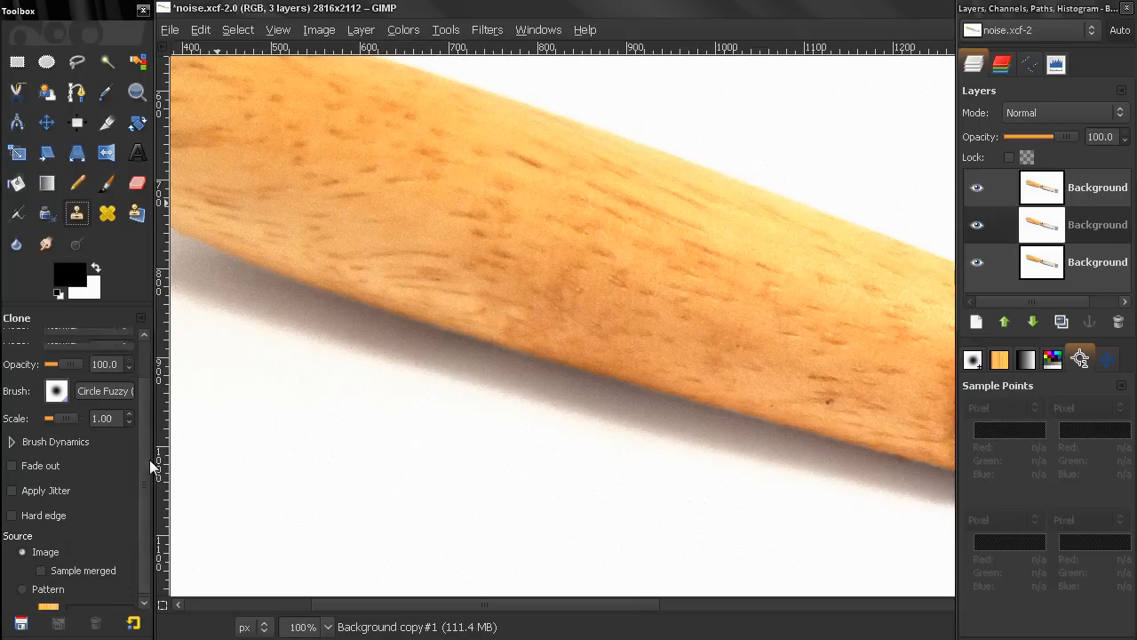
{"action": "left_click_drag", "start_coordinate": [62, 418], "coordinate": [70, 417]}
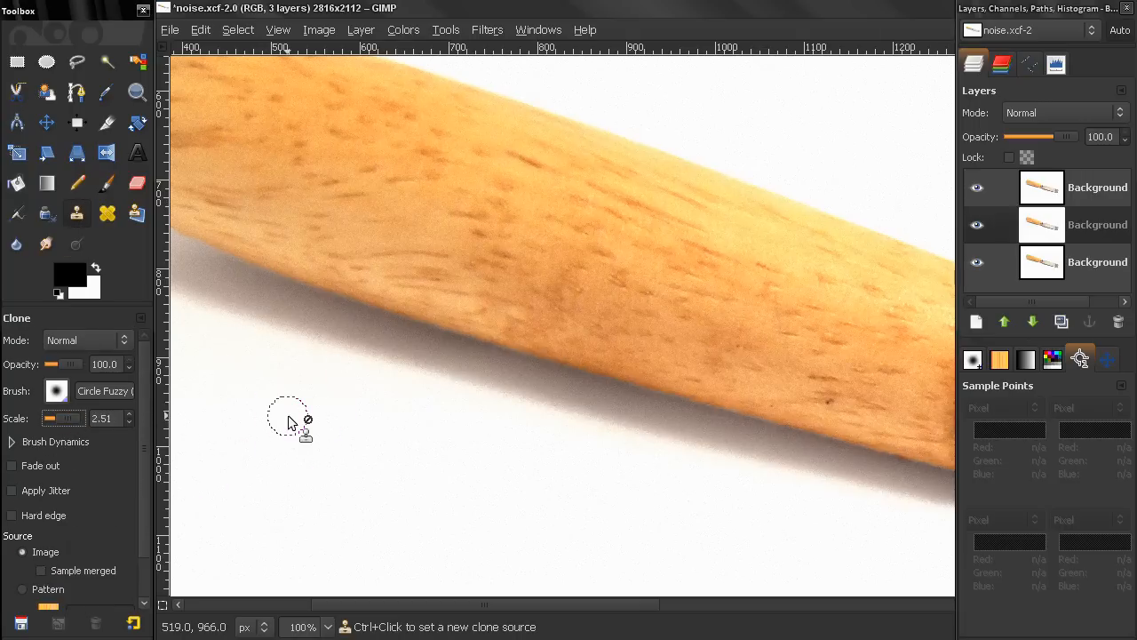
{"action": "key", "text": "bracketright"}
{"action": "key", "text": "bracketright"}
{"action": "key", "text": "bracketright"}
{"action": "key", "text": "bracketright"}
{"action": "key", "text": "bracketright"}
{"action": "key", "text": "bracketright"}
{"action": "key", "text": "bracketright"}
{"action": "key", "text": "bracketright"}
{"action": "key", "text": "bracketright"}
{"action": "key", "text": "bracketright"}
{"action": "key", "text": "bracketright"}
{"action": "key", "text": "bracketright"}
{"action": "key", "text": "bracketright"}
{"action": "key", "text": "bracketright"}
{"action": "key", "text": "bracketright"}
{"action": "key", "text": "bracketright"}
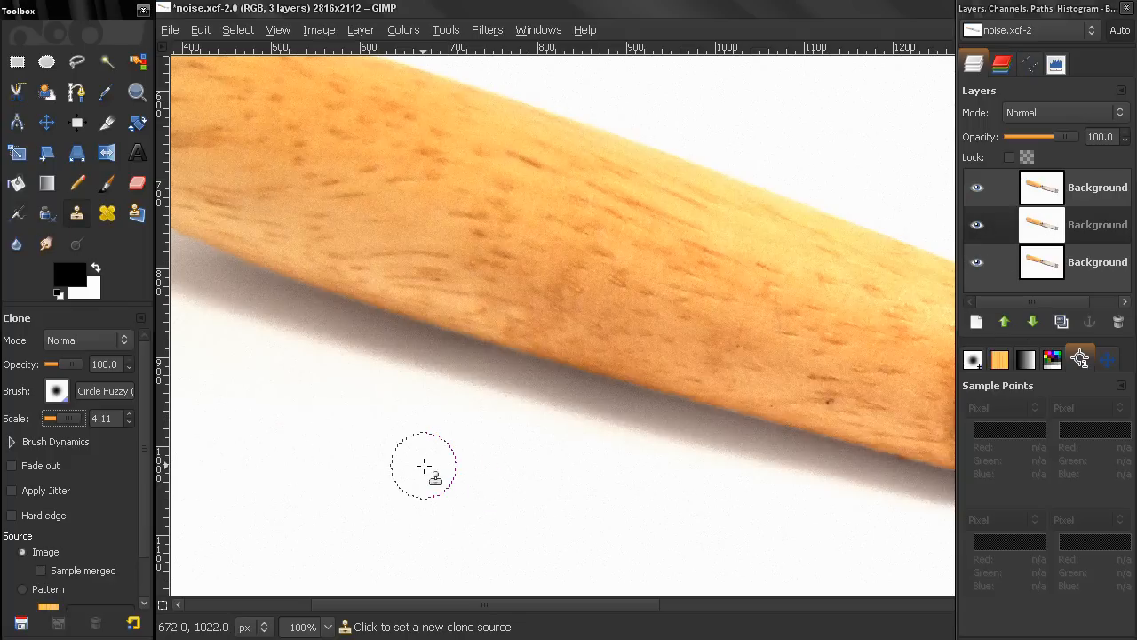
Select the top layer and paint with the Clone tool along the knife's shadow from the handle to the blade's tip.
{"action": "left_click", "coordinate": [1052, 197]}
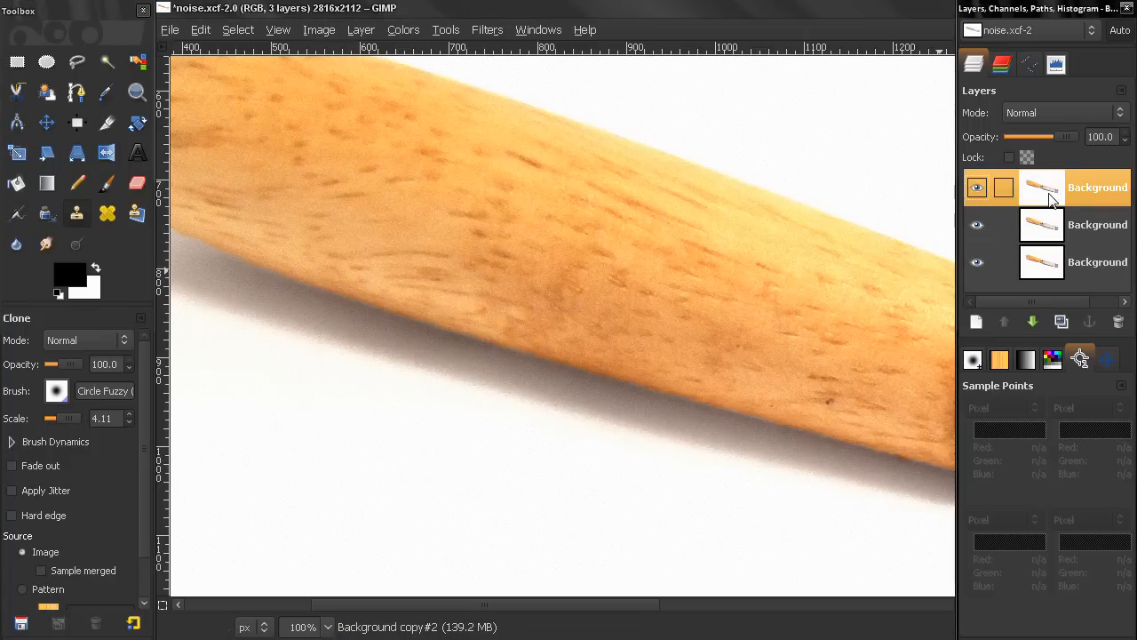
{"action": "left_click_drag", "start_coordinate": [435, 410], "coordinate": [510, 430]}
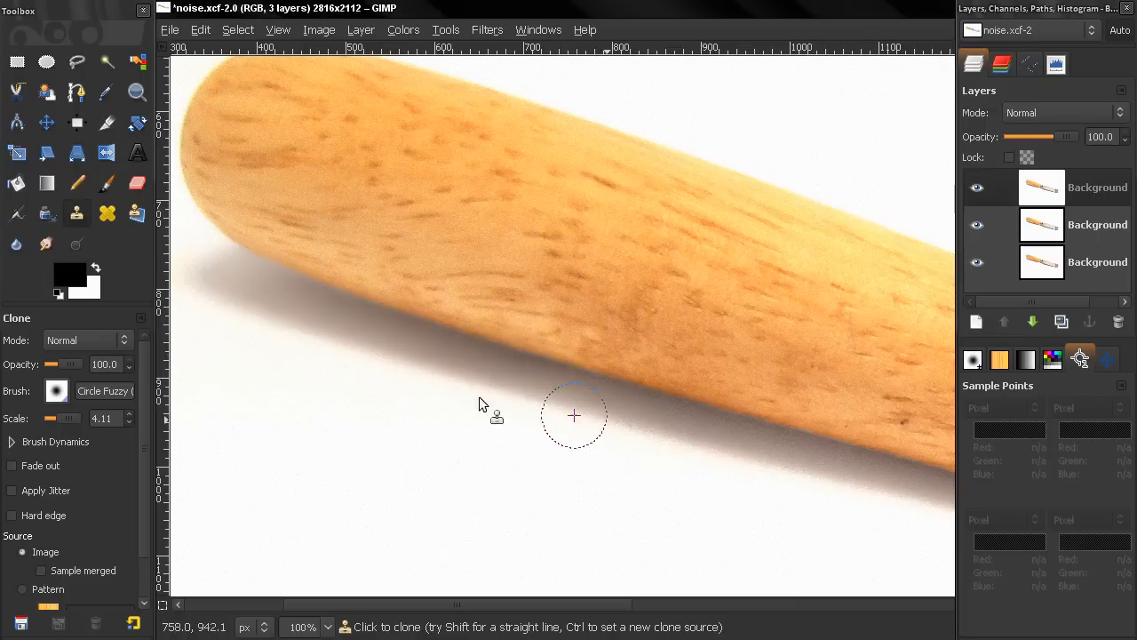
{"action": "left_click_drag", "start_coordinate": [615, 488], "coordinate": [376, 384]}
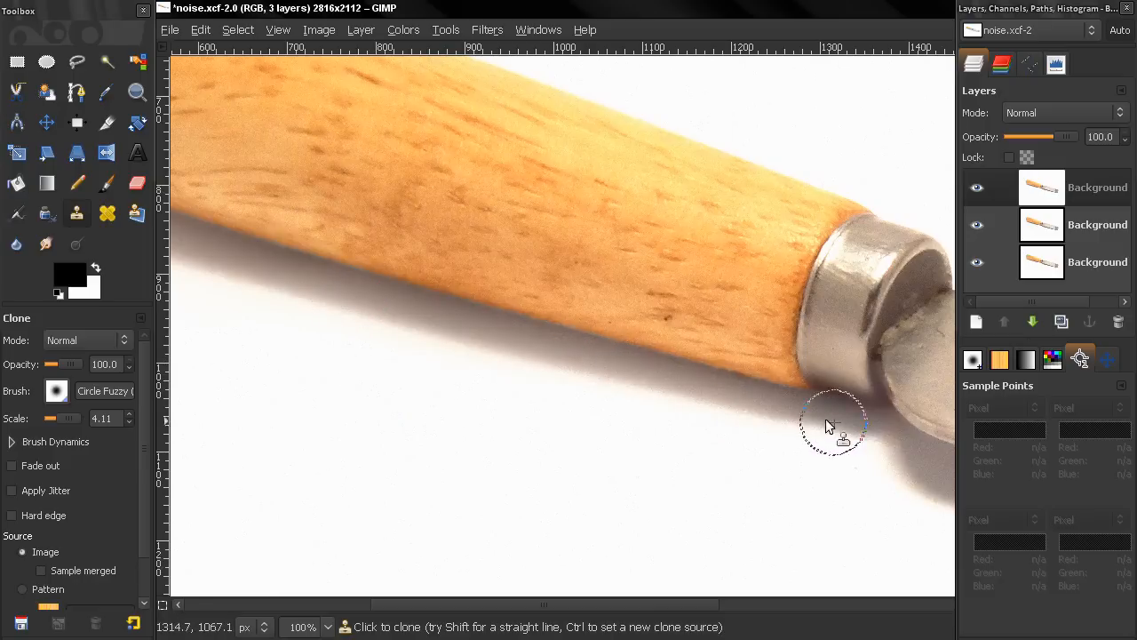
{"action": "left_click", "coordinate": [866, 422], "text": "ctrl"}
{"action": "left_click_drag", "start_coordinate": [867, 422], "coordinate": [854, 422]}
{"action": "left_click_drag", "start_coordinate": [709, 471], "coordinate": [419, 348]}
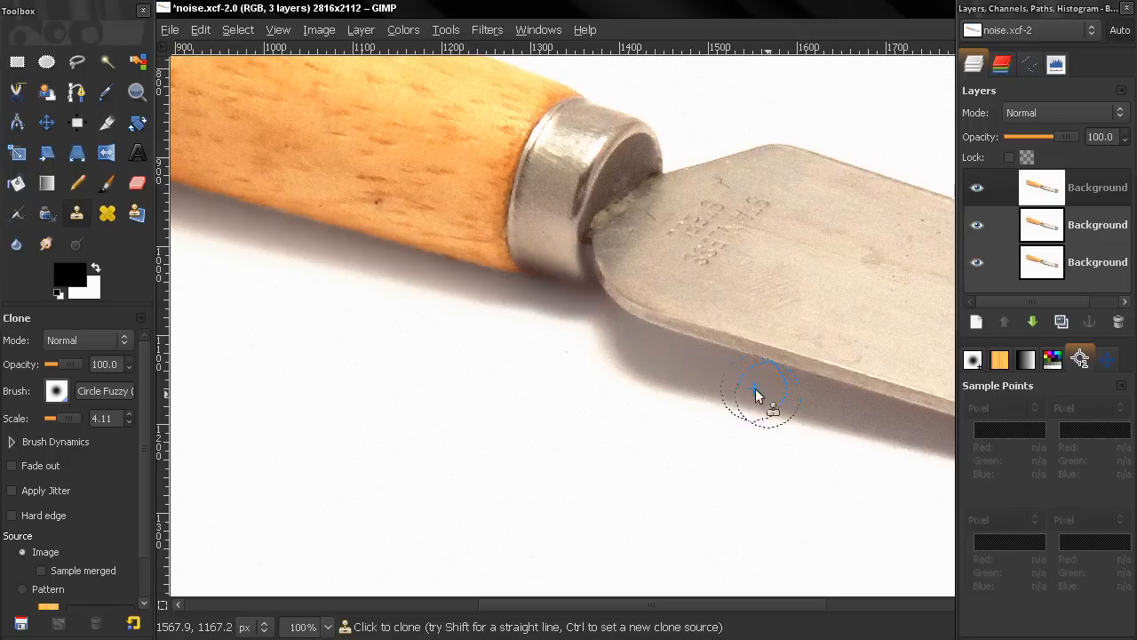
{"action": "left_click", "coordinate": [812, 414], "text": "ctrl"}
{"action": "left_click_drag", "start_coordinate": [666, 444], "coordinate": [449, 393]}
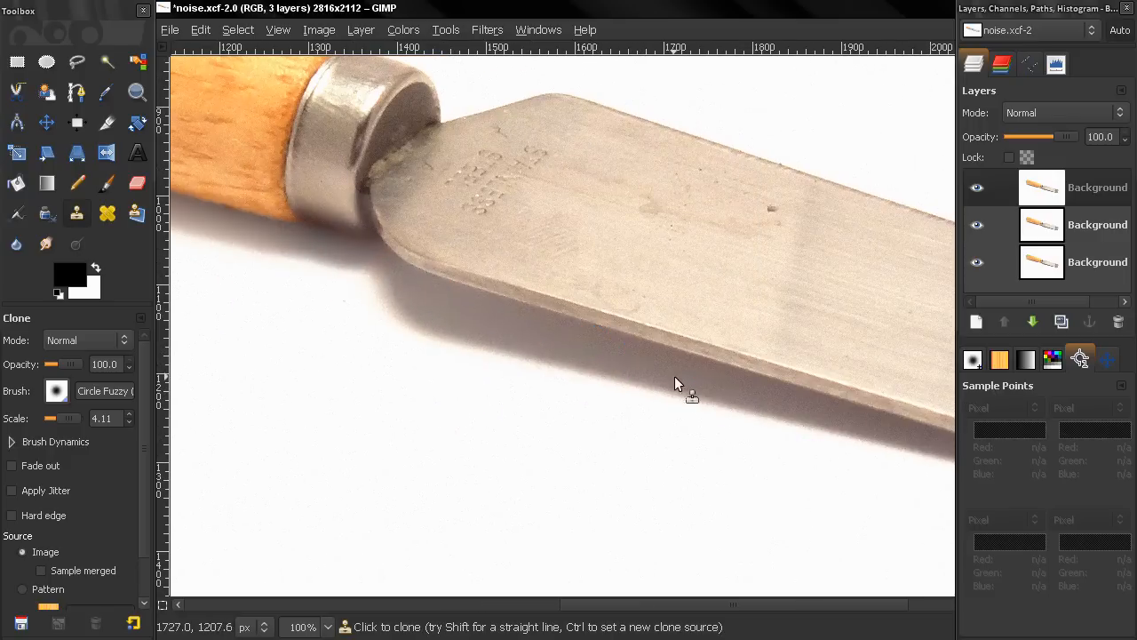
{"action": "mouse_move", "coordinate": [761, 414]}
{"action": "left_mouse_down"}
{"action": "mouse_move", "coordinate": [704, 428]}
{"action": "mouse_move", "coordinate": [521, 366]}
{"action": "left_mouse_up"}
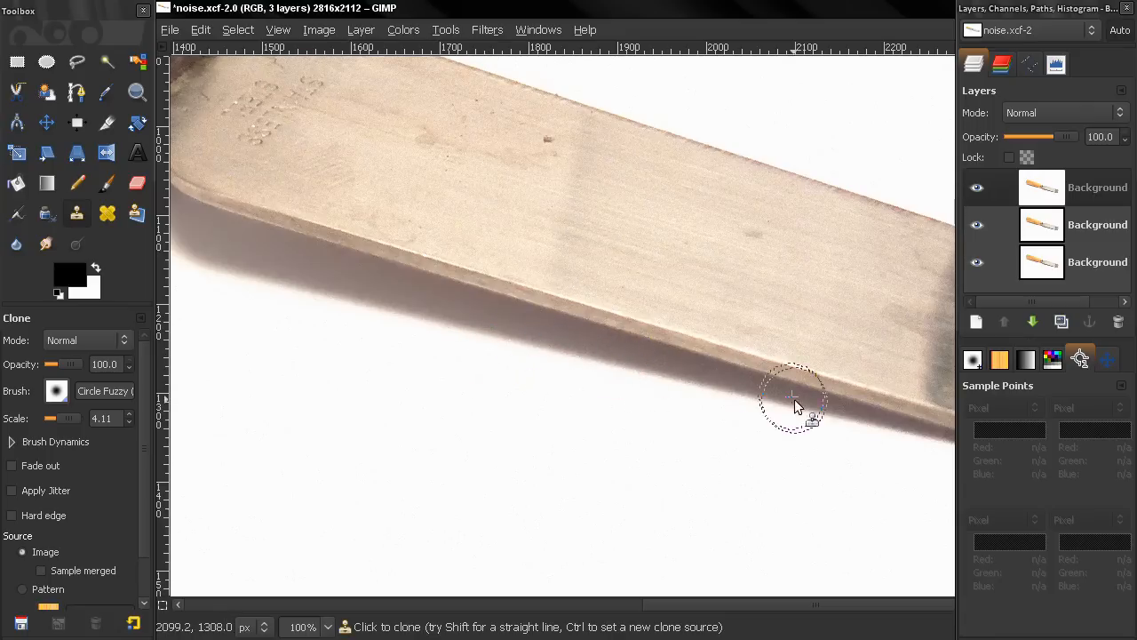
{"action": "left_click_drag", "start_coordinate": [768, 430], "coordinate": [516, 347]}
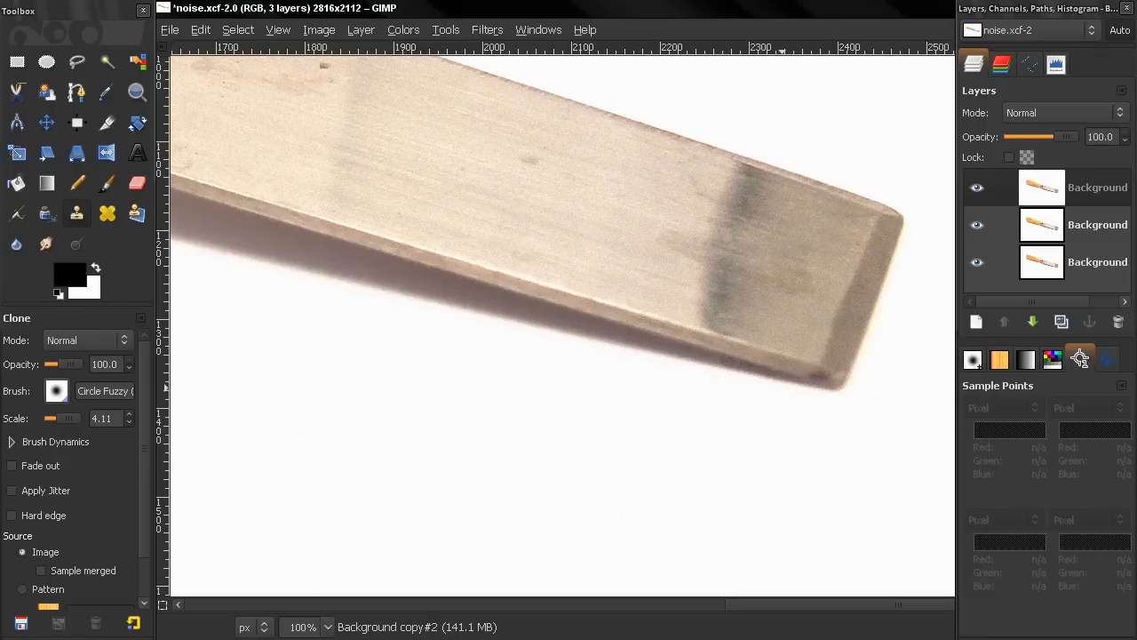
Clone over the blade, metal ferrule and wooden handle at 40.0 opacity with a brush scale of 10.00.
{"action": "left_click_drag", "start_coordinate": [86, 363], "coordinate": [67, 362]}
{"action": "left_click_drag", "start_coordinate": [426, 295], "coordinate": [553, 398]}
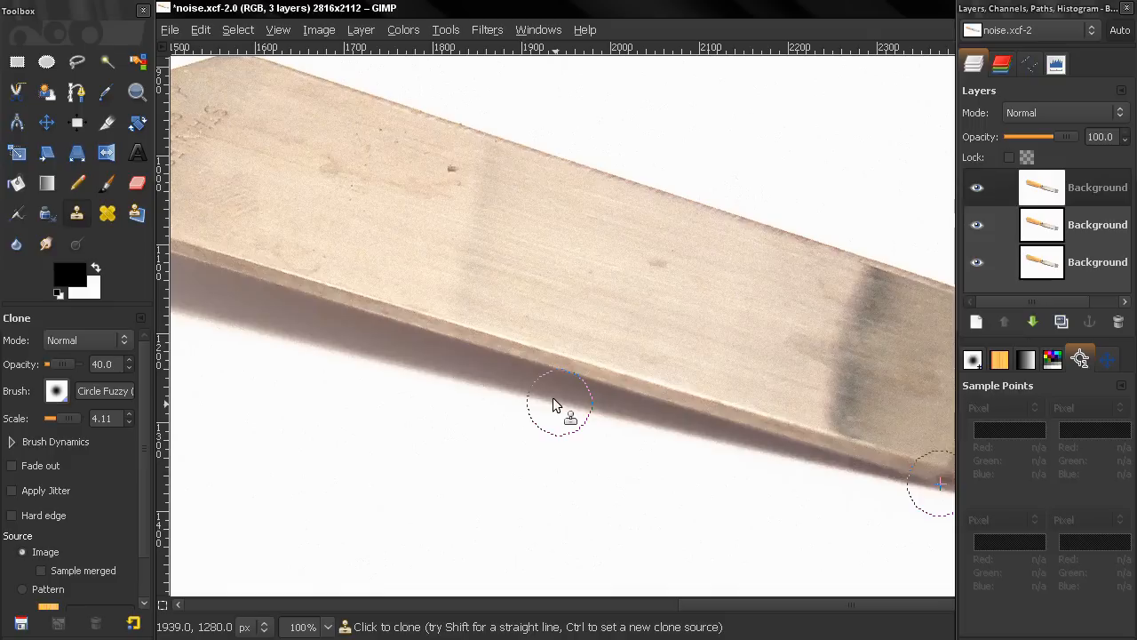
{"action": "left_click_drag", "start_coordinate": [69, 418], "coordinate": [86, 418]}
{"action": "left_click_drag", "start_coordinate": [655, 444], "coordinate": [460, 414]}
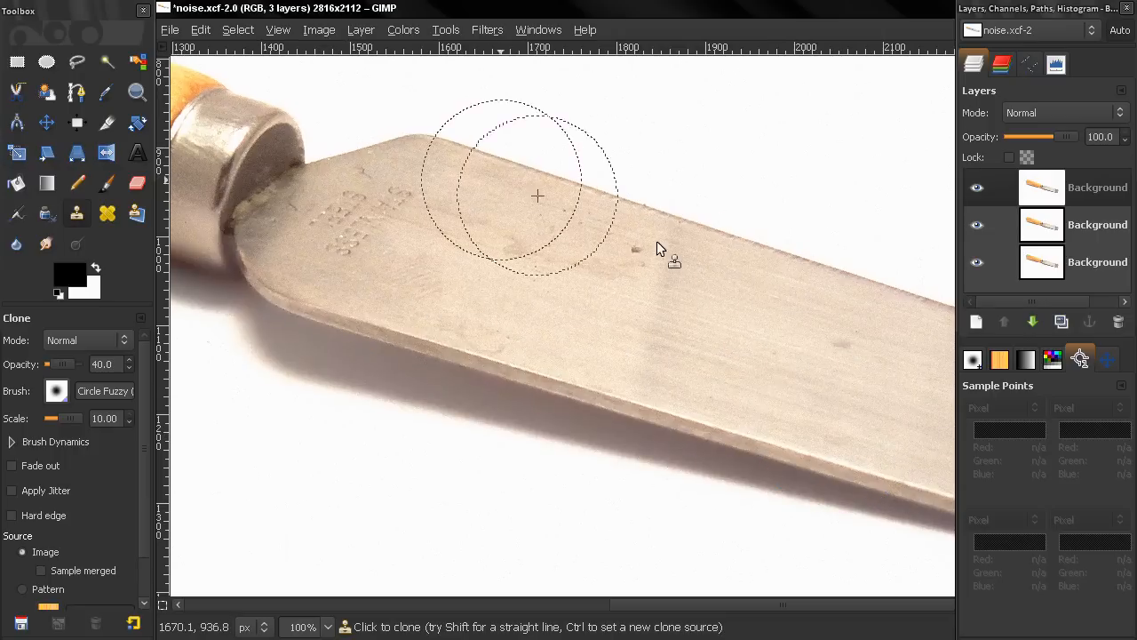
{"action": "left_click", "coordinate": [681, 355], "text": "ctrl"}
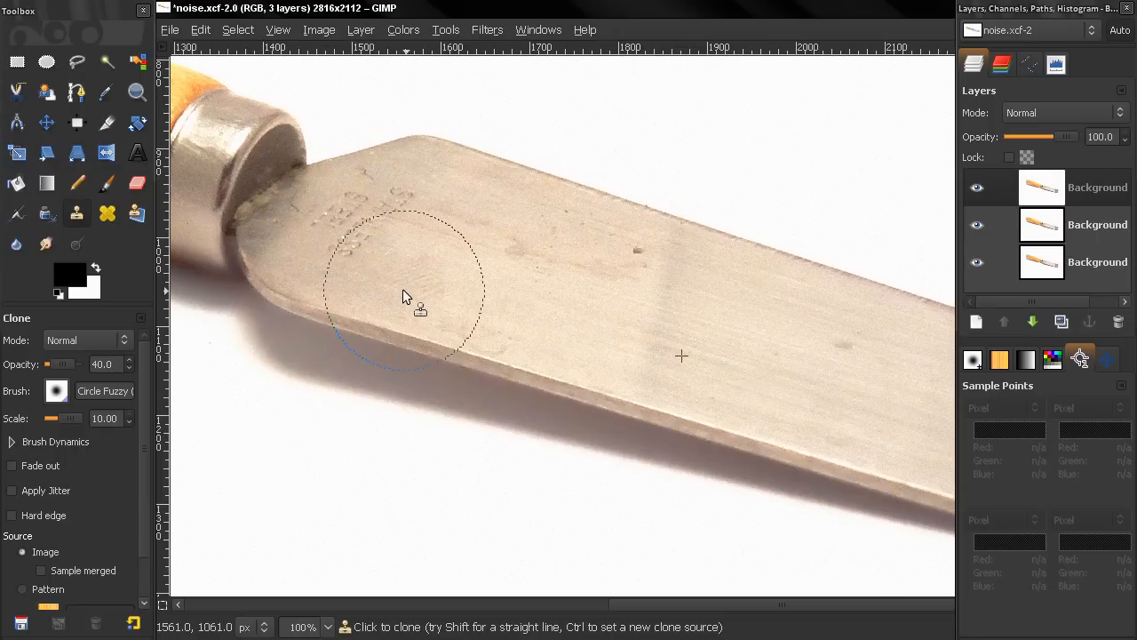
{"action": "left_click_drag", "start_coordinate": [402, 288], "coordinate": [872, 415]}
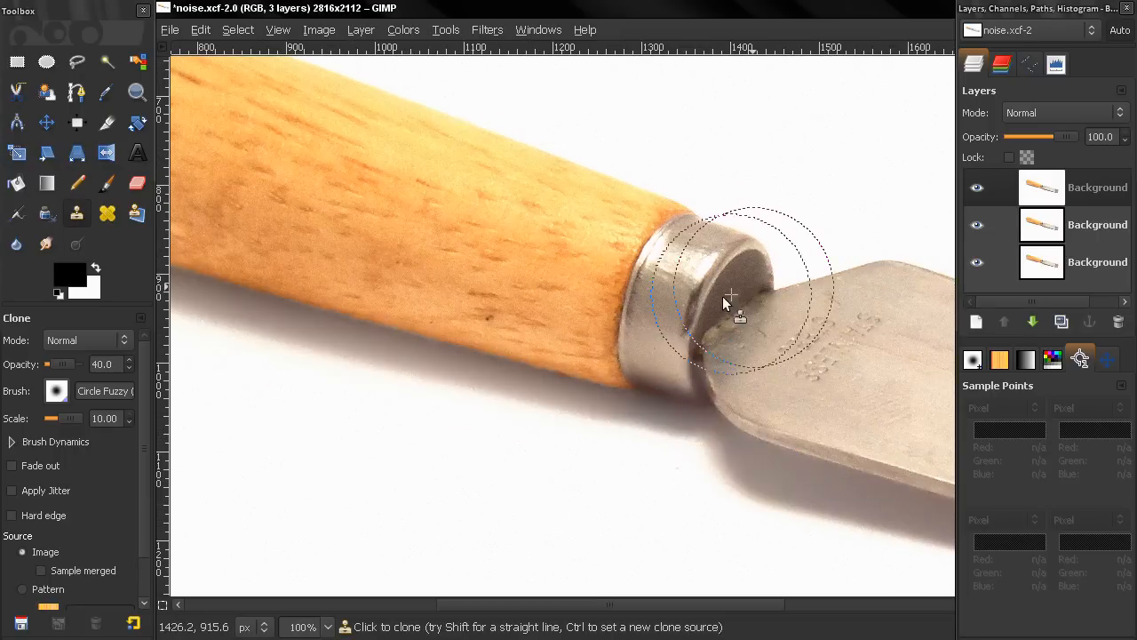
{"action": "left_click_drag", "start_coordinate": [508, 305], "coordinate": [866, 396]}
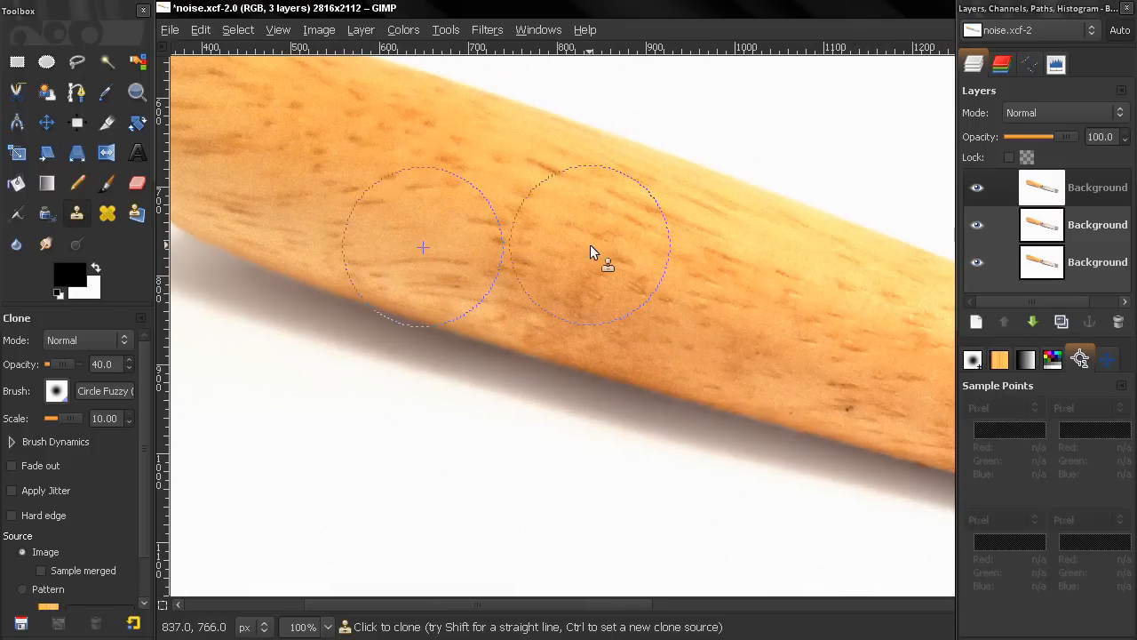
{"action": "left_click_drag", "start_coordinate": [592, 246], "coordinate": [818, 334]}
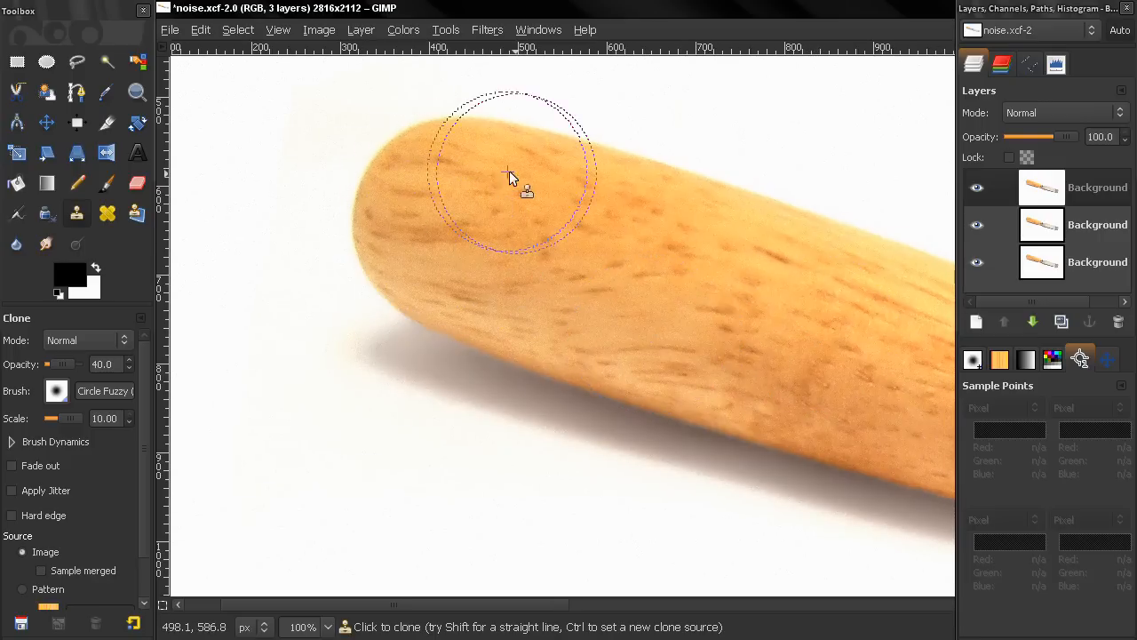
{"action": "left_click", "coordinate": [510, 292], "text": "ctrl"}
{"action": "left_click_drag", "start_coordinate": [747, 343], "coordinate": [537, 311]}
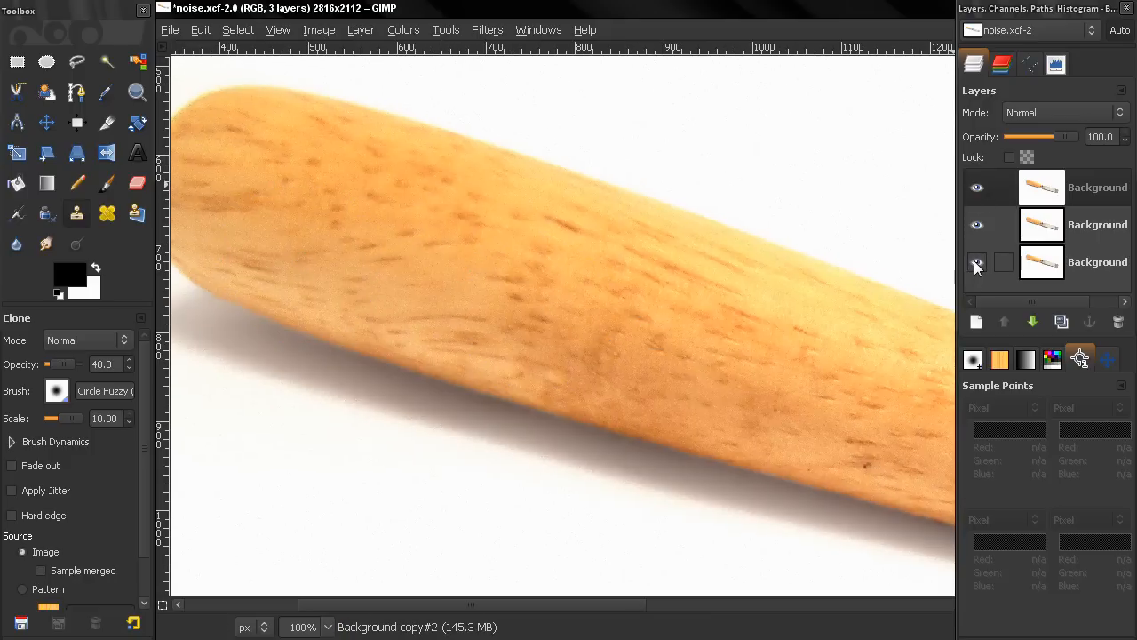
Compare the retouched handle with the original by isolating the bottom layer, and restore the visibility of all layers.
{"action": "left_click", "coordinate": [975, 263], "text": "shift"}
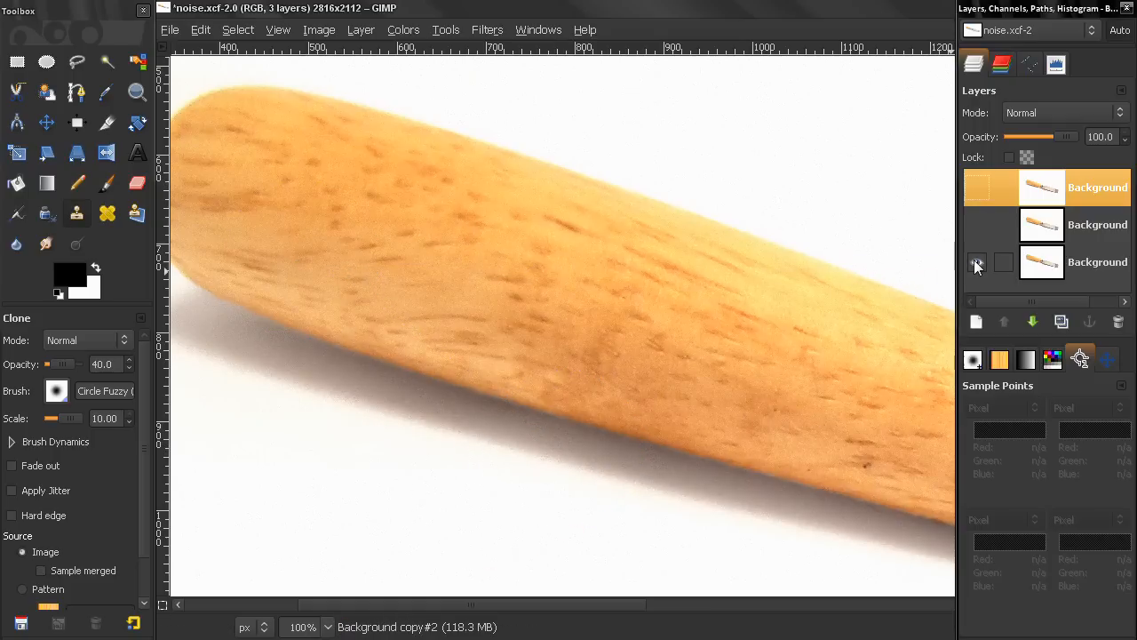
{"action": "left_click", "coordinate": [975, 263], "text": "shift"}
{"action": "left_click", "coordinate": [976, 263], "text": "shift"}
{"action": "left_click", "coordinate": [976, 263], "text": "shift"}
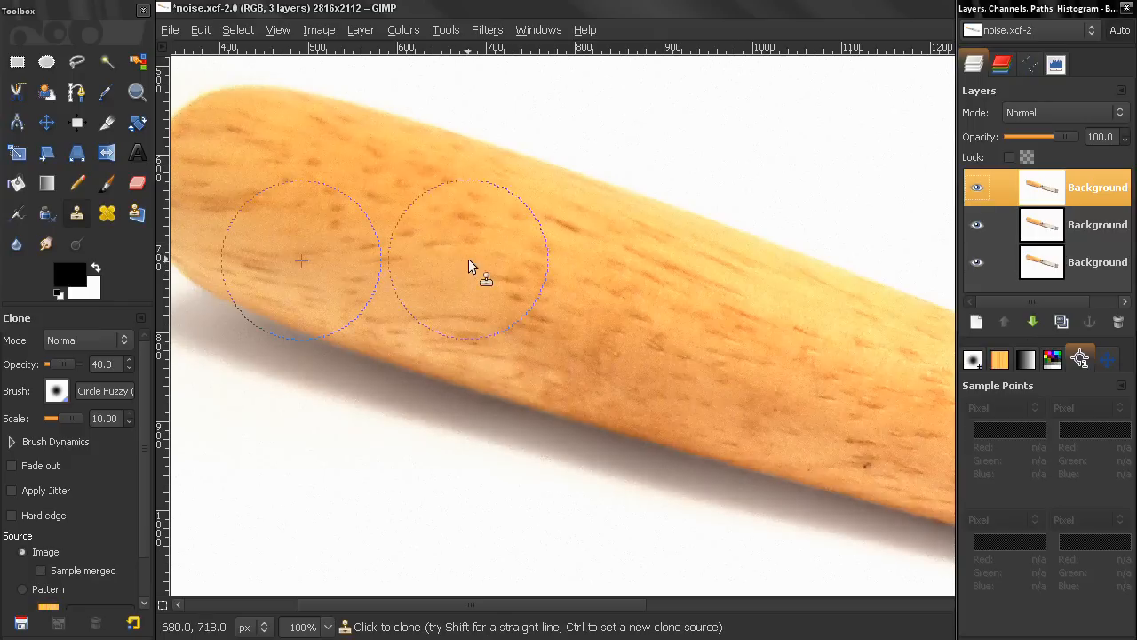
Hide the top layer temporarily to compare the whole handle and blade at 50% zoom, and show the layer again.
{"action": "left_click_drag", "start_coordinate": [777, 392], "coordinate": [721, 380]}
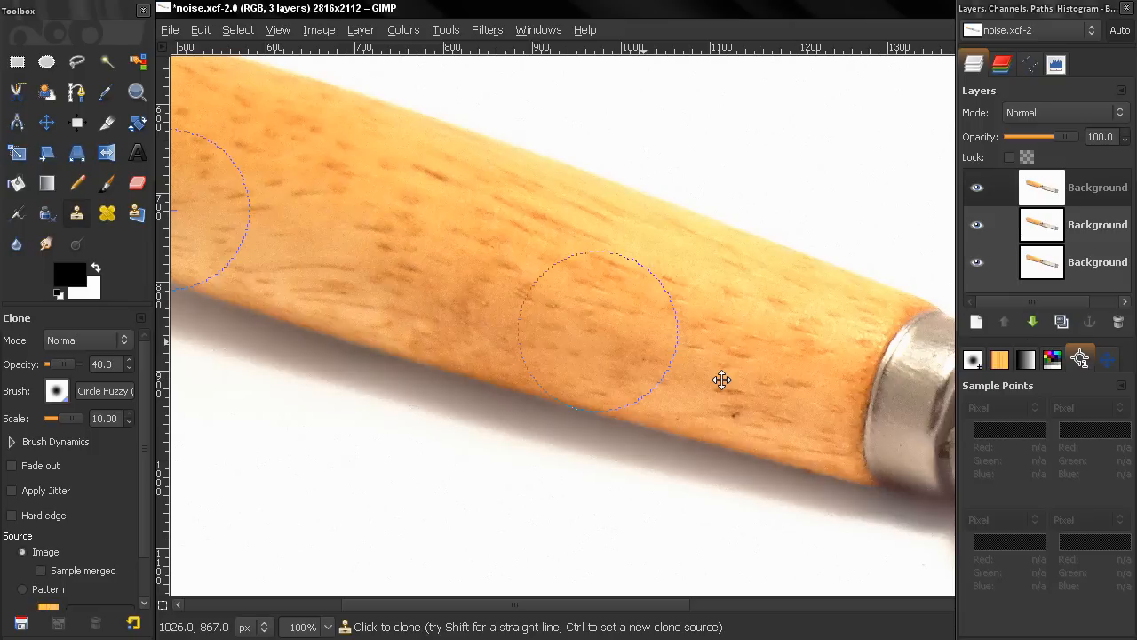
{"action": "left_click", "coordinate": [975, 195]}
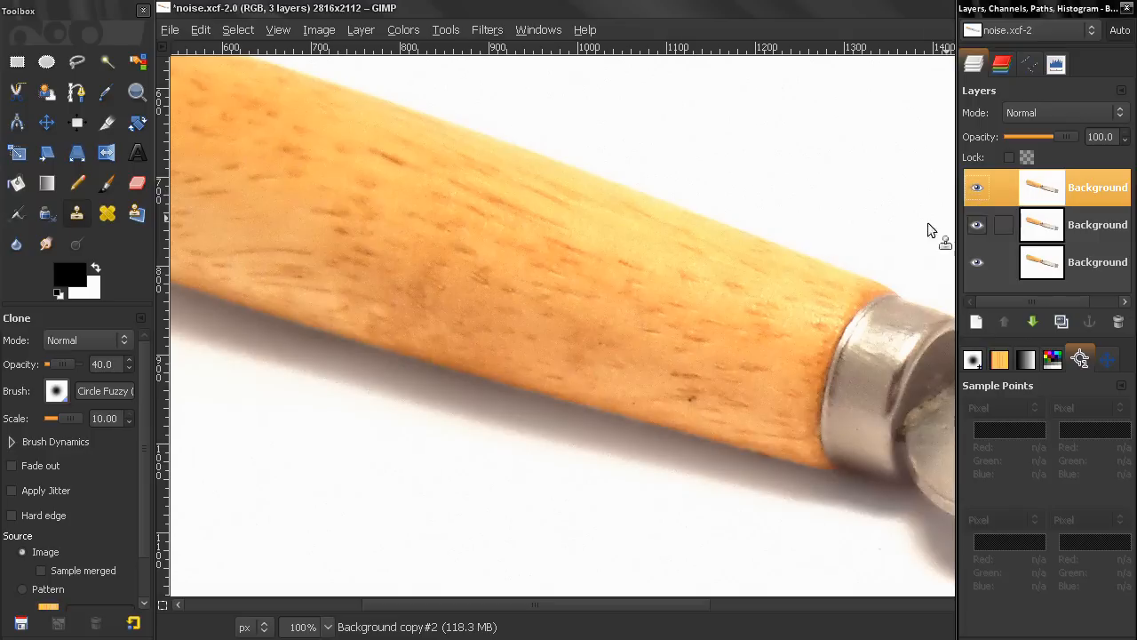
{"action": "scroll", "coordinate": [620, 355], "scroll_direction": "down", "scroll_amount": 1}
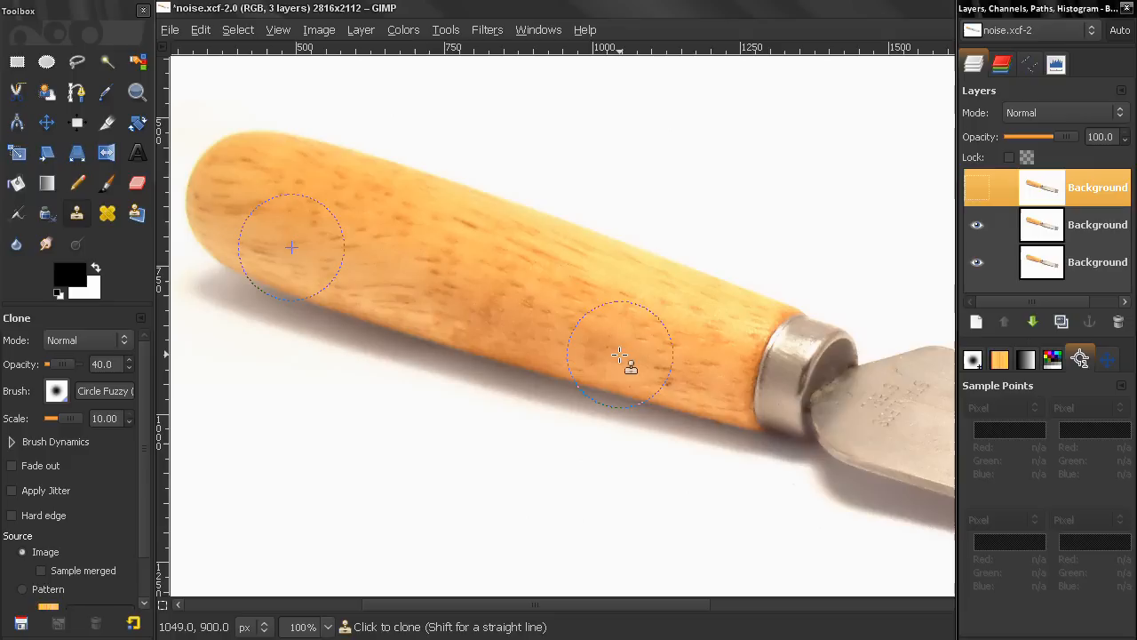
{"action": "scroll", "coordinate": [620, 355], "scroll_direction": "down", "scroll_amount": 2}
{"action": "left_click_drag", "start_coordinate": [658, 426], "coordinate": [557, 389]}
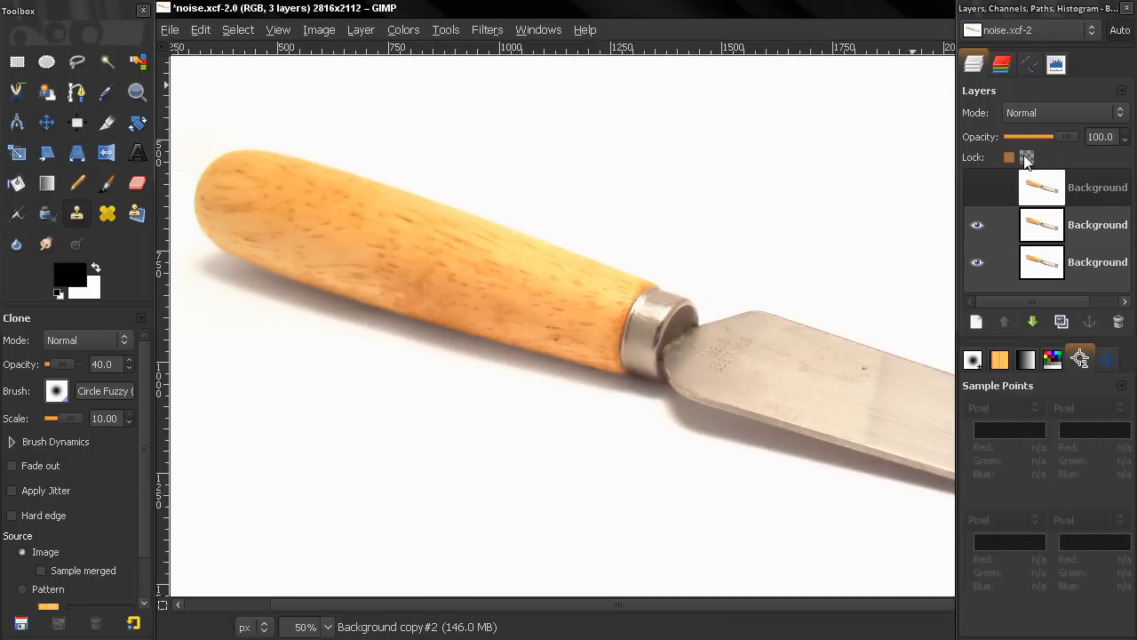
{"action": "left_click", "coordinate": [977, 187]}
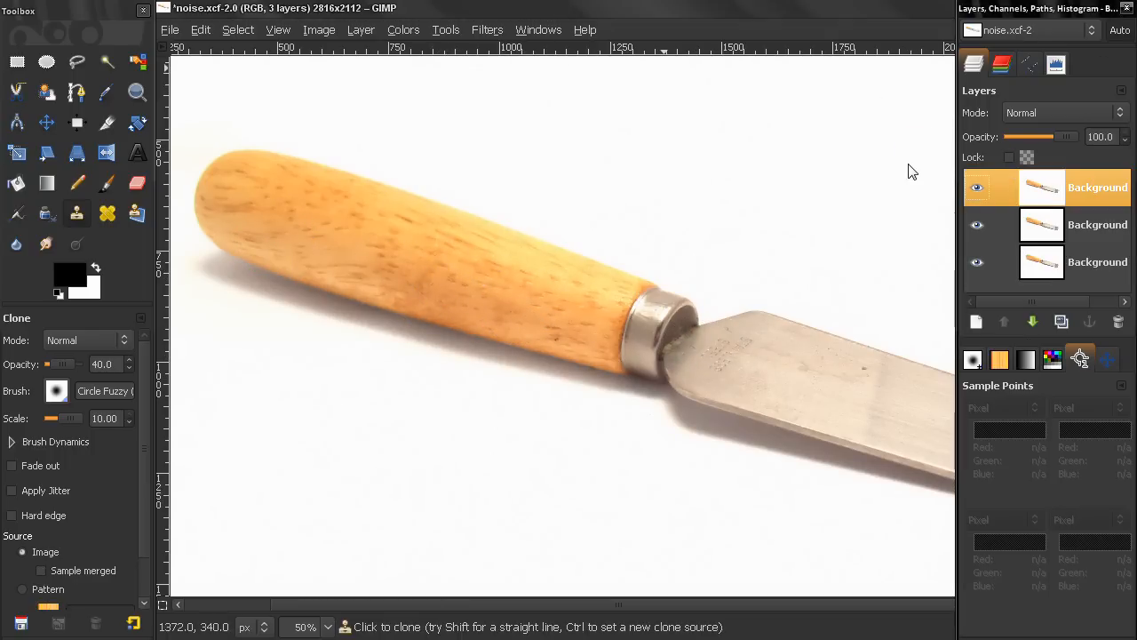
{"action": "left_click", "coordinate": [484, 30]}
{"action": "mouse_move", "coordinate": [553, 154]}
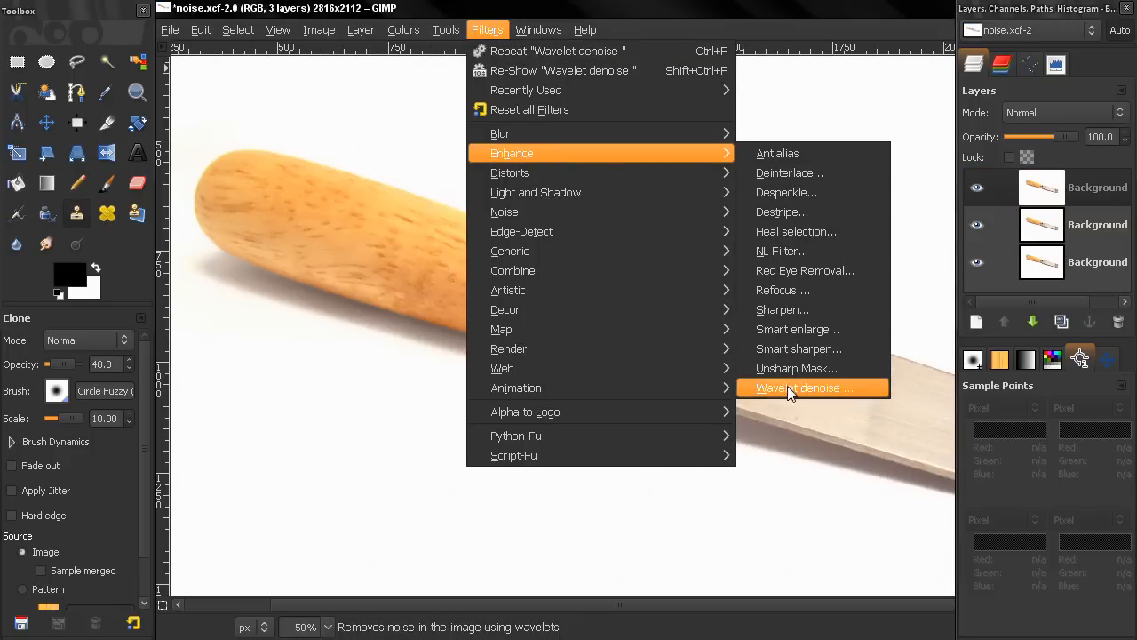
{"action": "left_click", "coordinate": [711, 8]}
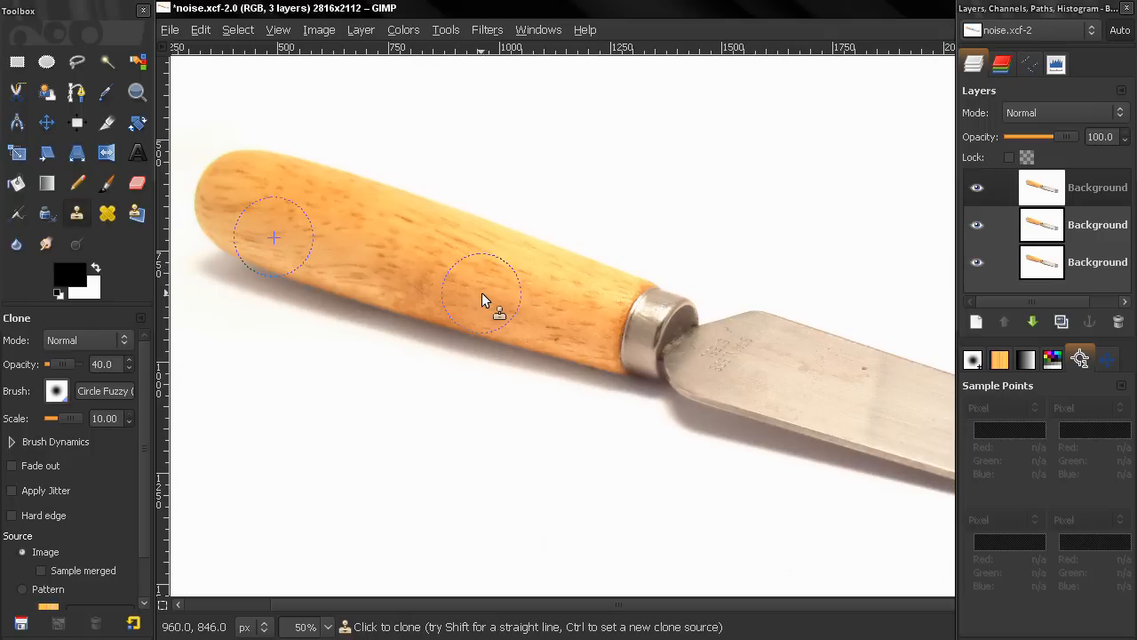
{"action": "left_click_drag", "start_coordinate": [454, 267], "coordinate": [470, 276]}
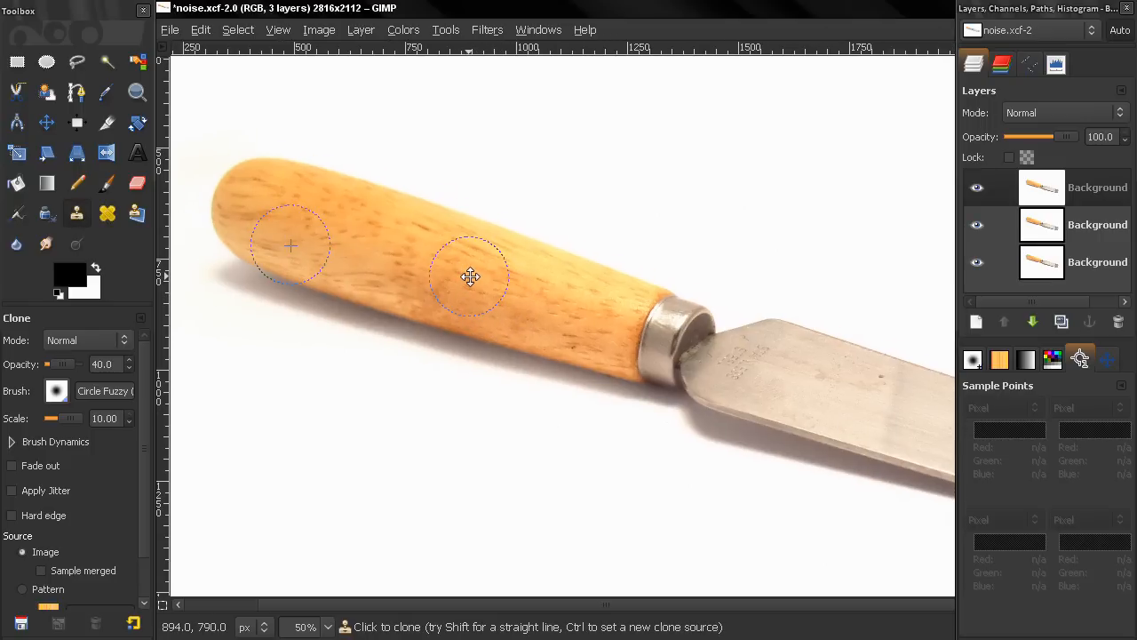